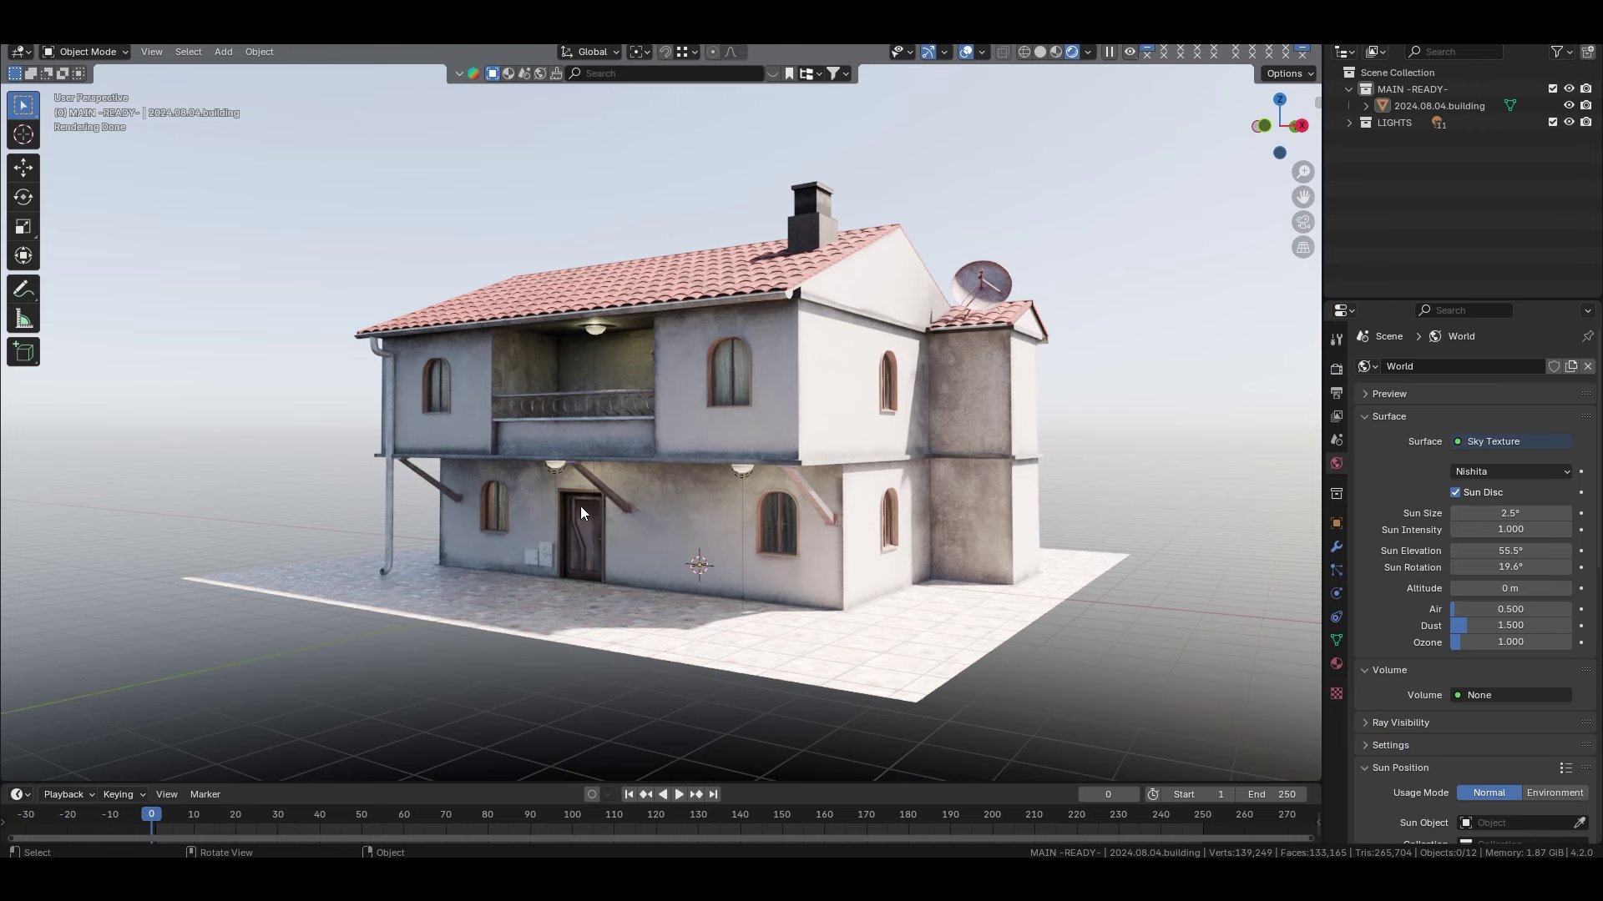
Step: Hide the viewport overlays (grid, axes, 3D cursor) and reframe the house
mouse_move(566, 500)
middle_mouse_down()
mouse_move(666, 532)
mouse_move(706, 520)
middle_mouse_up()
left_click(969, 52)
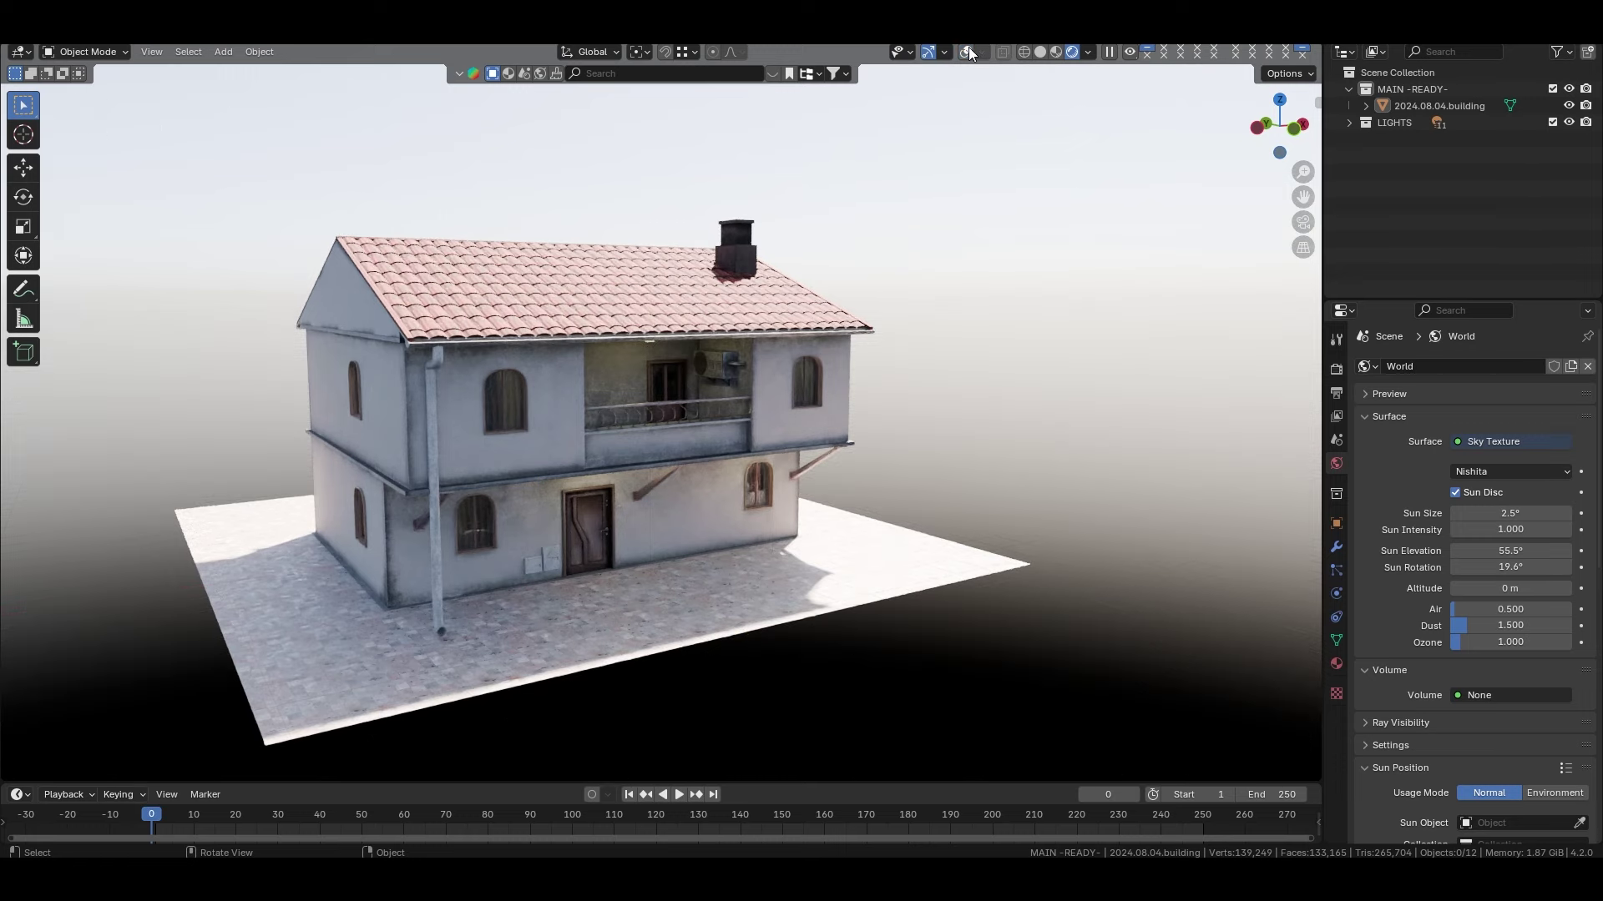
mouse_move(616, 561)
middle_mouse_down("shift")
mouse_move(742, 527)
mouse_move(724, 520)
mouse_move(788, 446)
middle_mouse_up("shift")
Step: Save the .blend file, then orbit to inspect the side, tiled roof and back
key("ctrl+s")
left_click(721, 390)
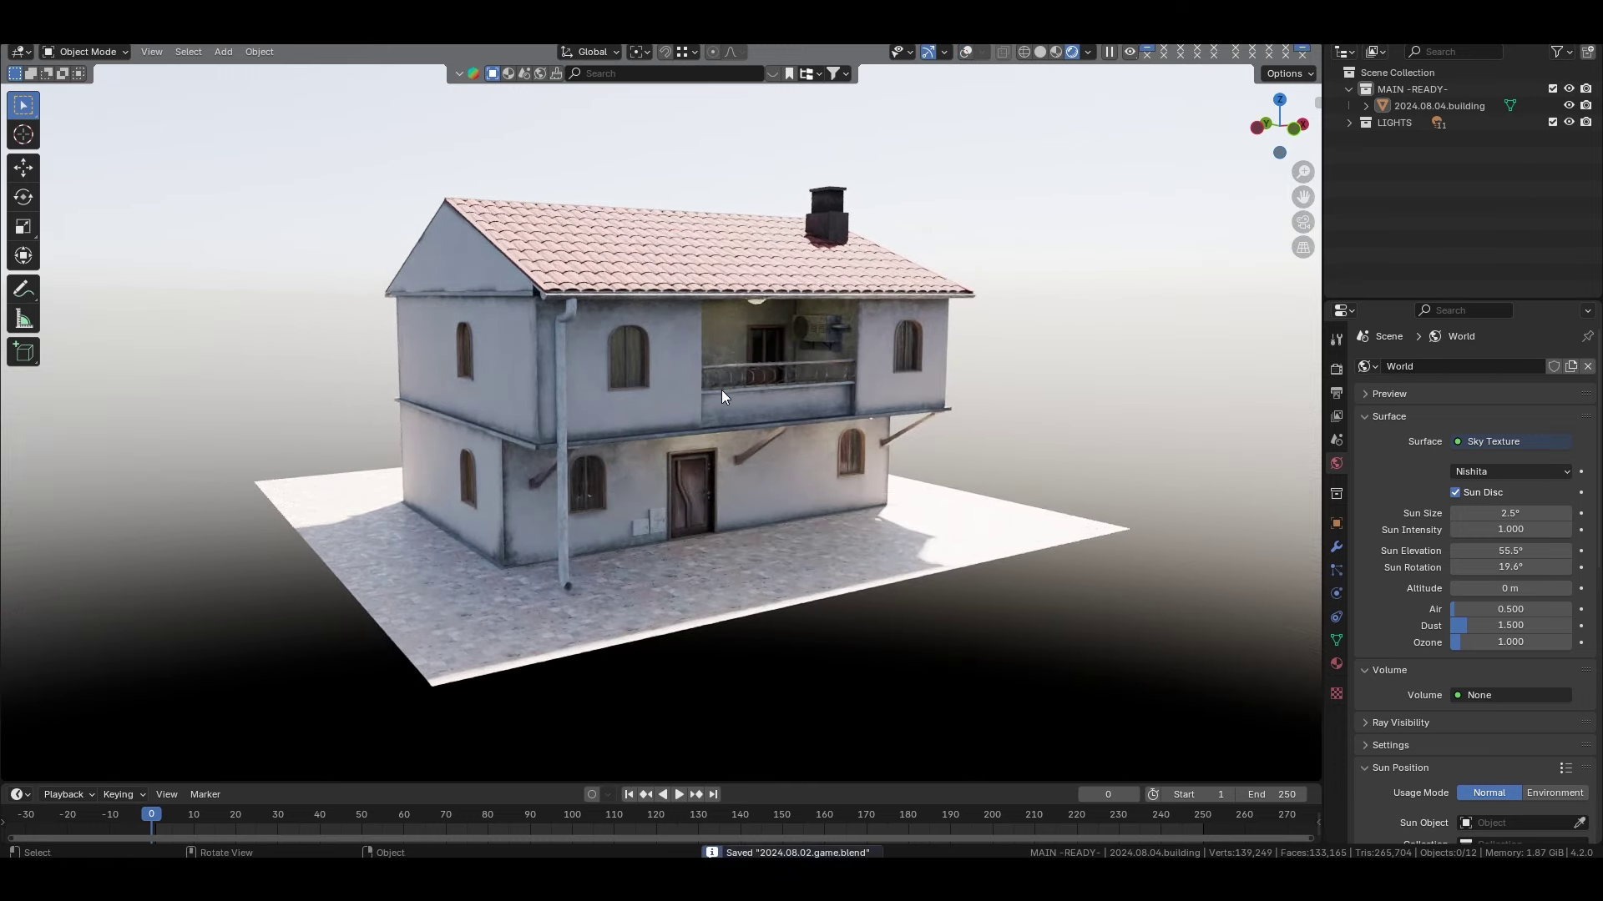
mouse_move(686, 454)
middle_mouse_down()
mouse_move(808, 441)
mouse_move(652, 454)
mouse_move(799, 457)
middle_mouse_up()
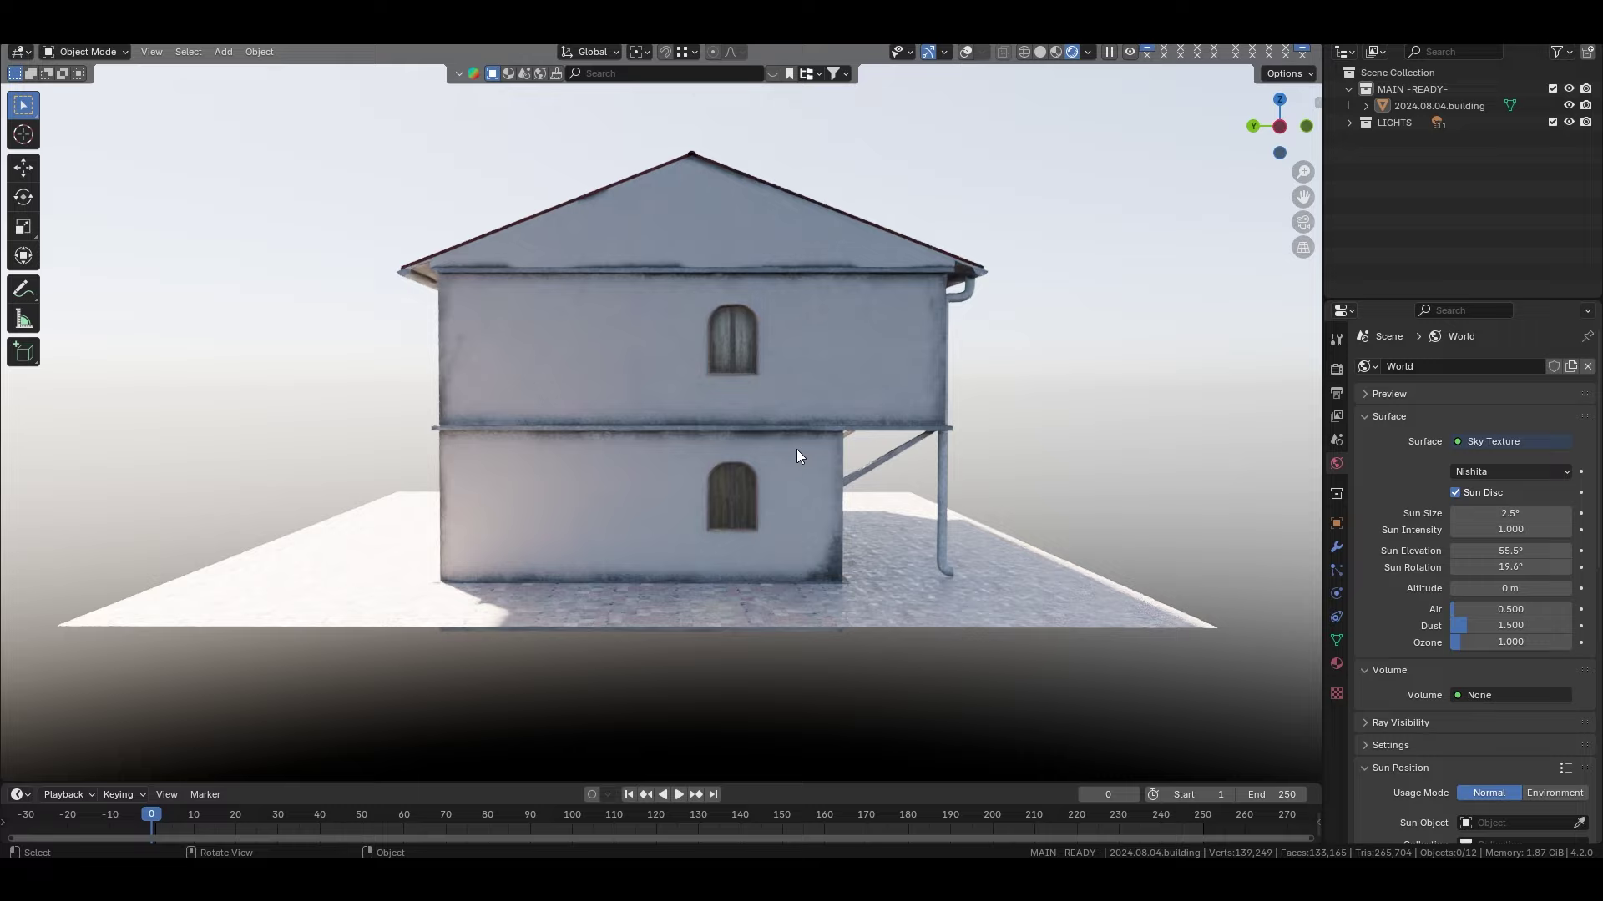
mouse_move(655, 456)
middle_mouse_down()
mouse_move(779, 476)
mouse_move(440, 498)
mouse_move(680, 453)
mouse_move(730, 467)
middle_mouse_up()
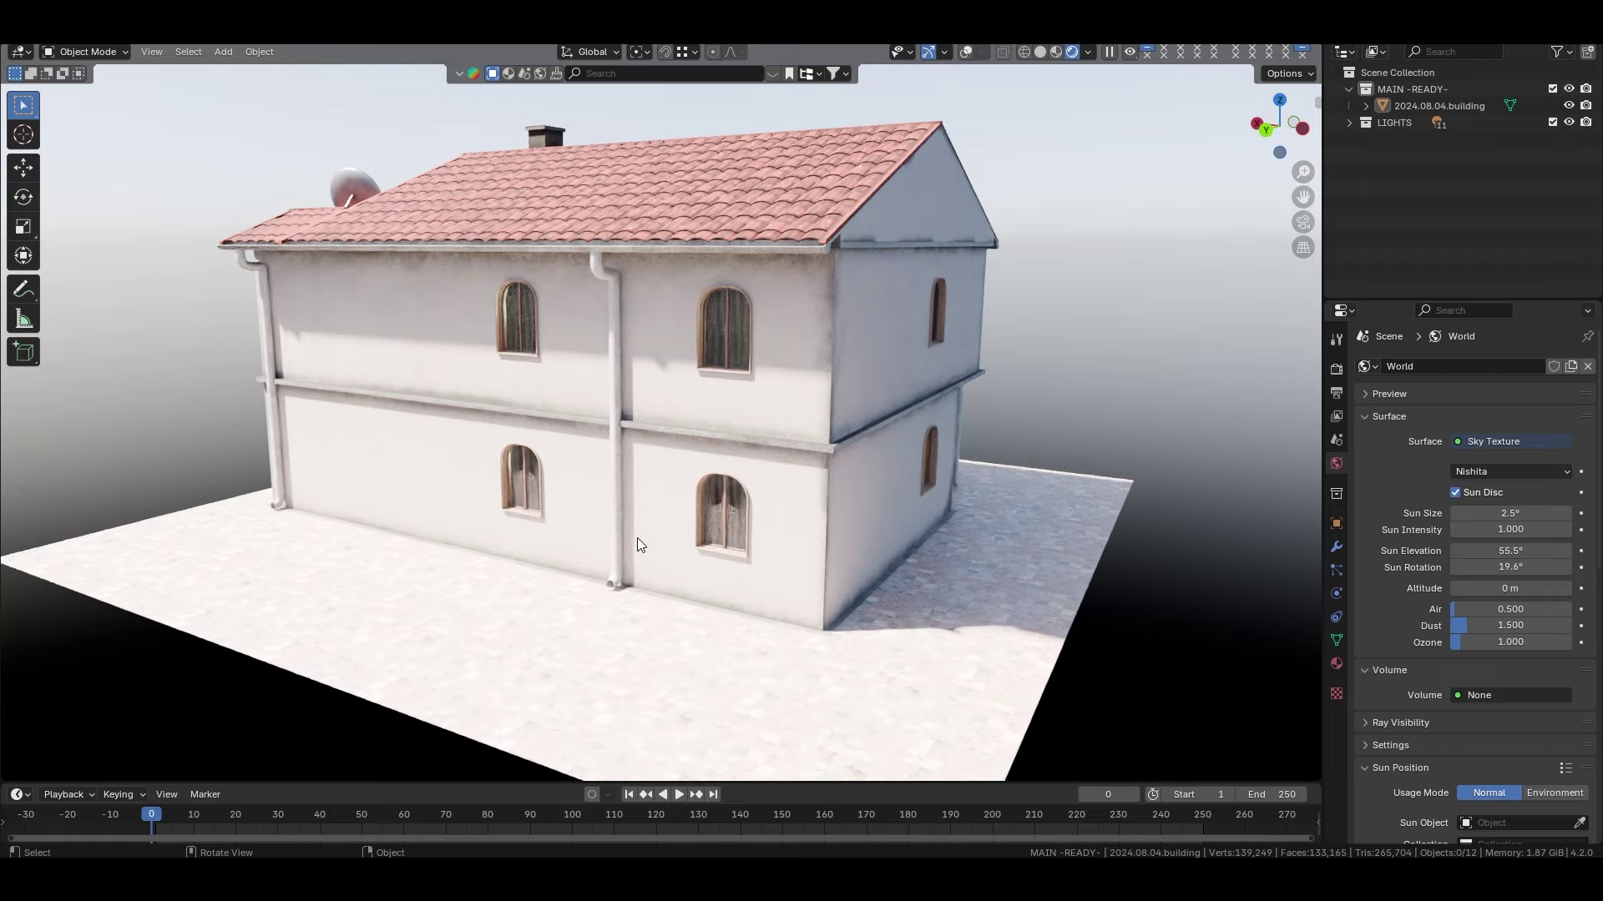
mouse_move(637, 538)
middle_mouse_down()
mouse_move(600, 524)
mouse_move(648, 546)
mouse_move(729, 535)
mouse_move(538, 457)
mouse_move(647, 432)
mouse_move(660, 495)
mouse_move(646, 471)
mouse_move(620, 484)
mouse_move(796, 500)
middle_mouse_up()
scroll(667, 488, "up", 3)
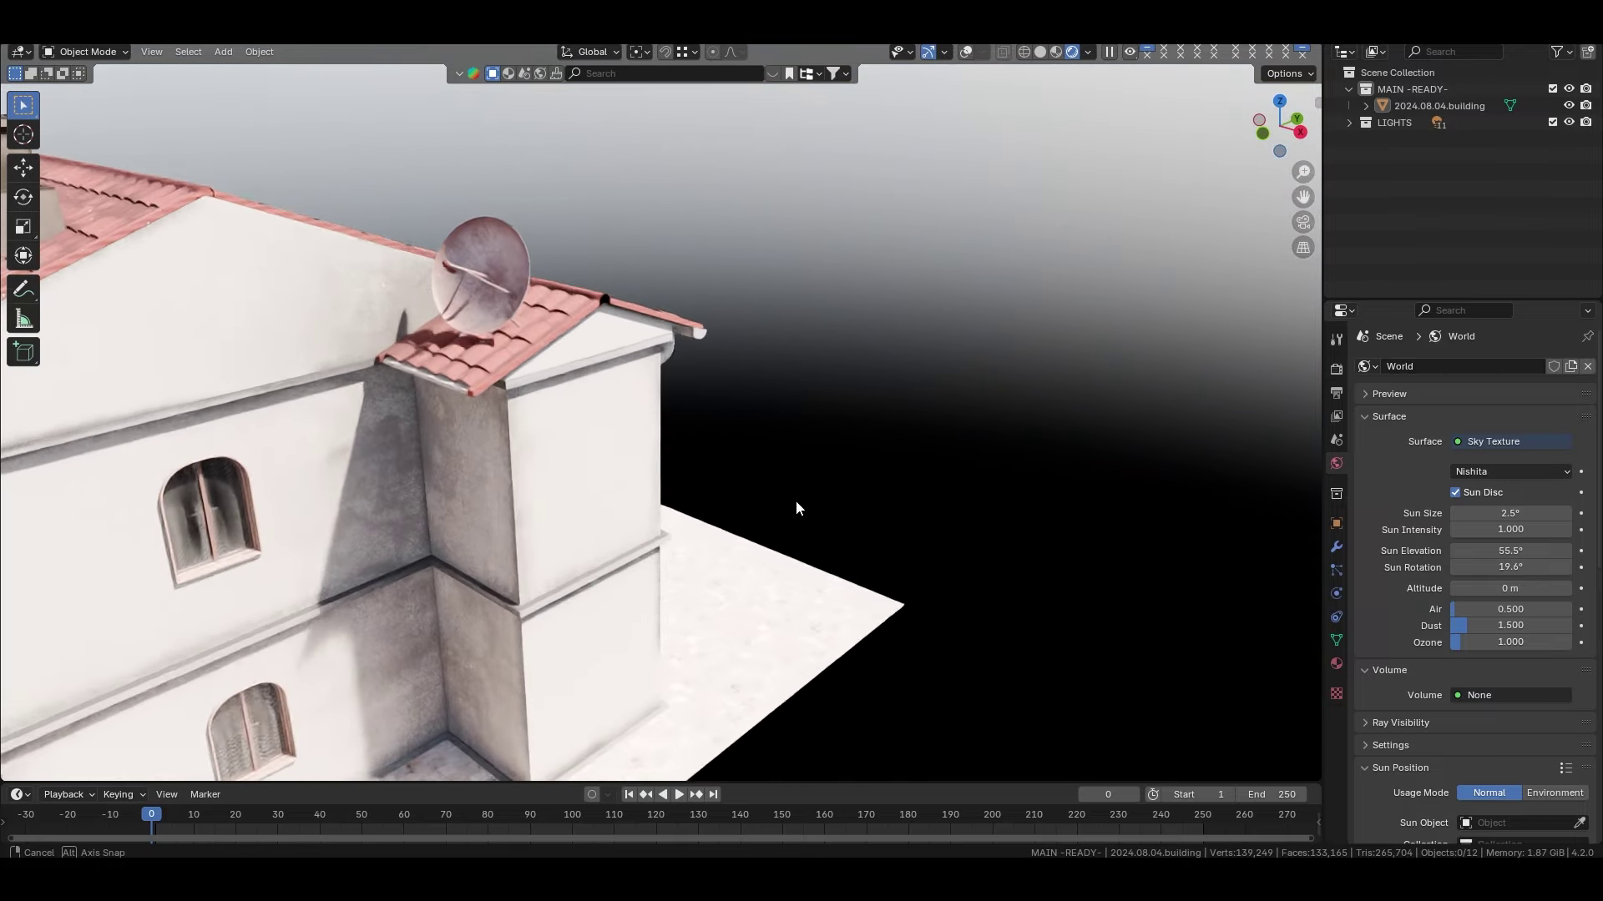
scroll(462, 505, "down", 5)
mouse_move(462, 506)
middle_mouse_down("shift")
mouse_move(766, 399)
mouse_move(920, 397)
middle_mouse_up("shift")
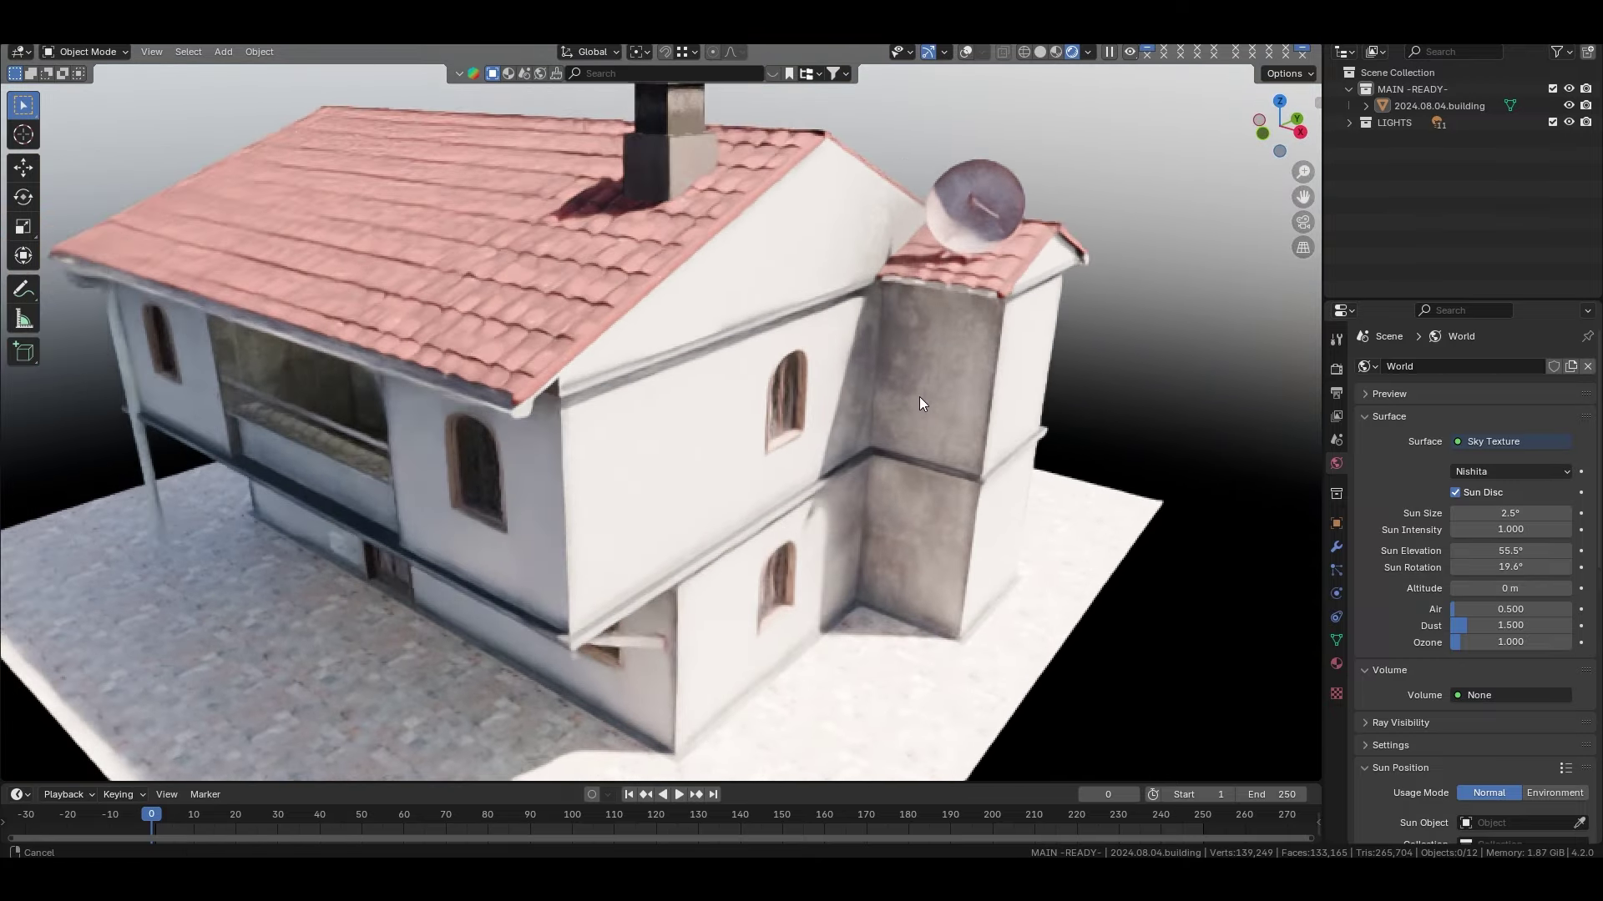
scroll(866, 428, "down", 3)
middle_click_drag(789, 458, 805, 427)
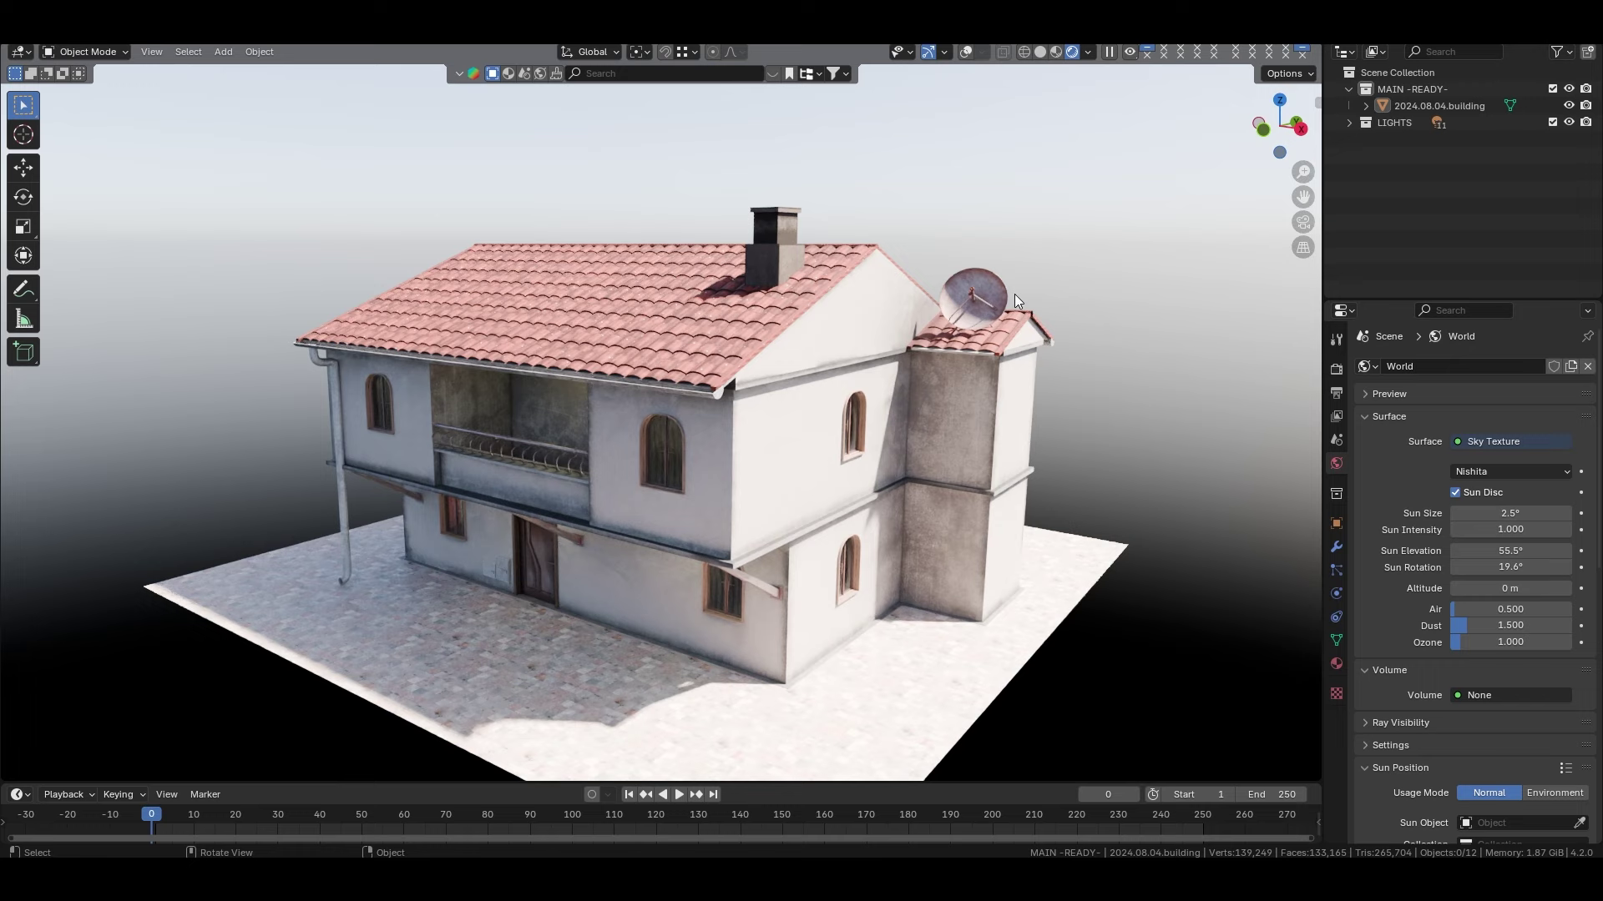
scroll(995, 284, "up", 2)
scroll(993, 312, "up", 3)
scroll(1000, 342, "up", 3)
scroll(1005, 374, "up", 3)
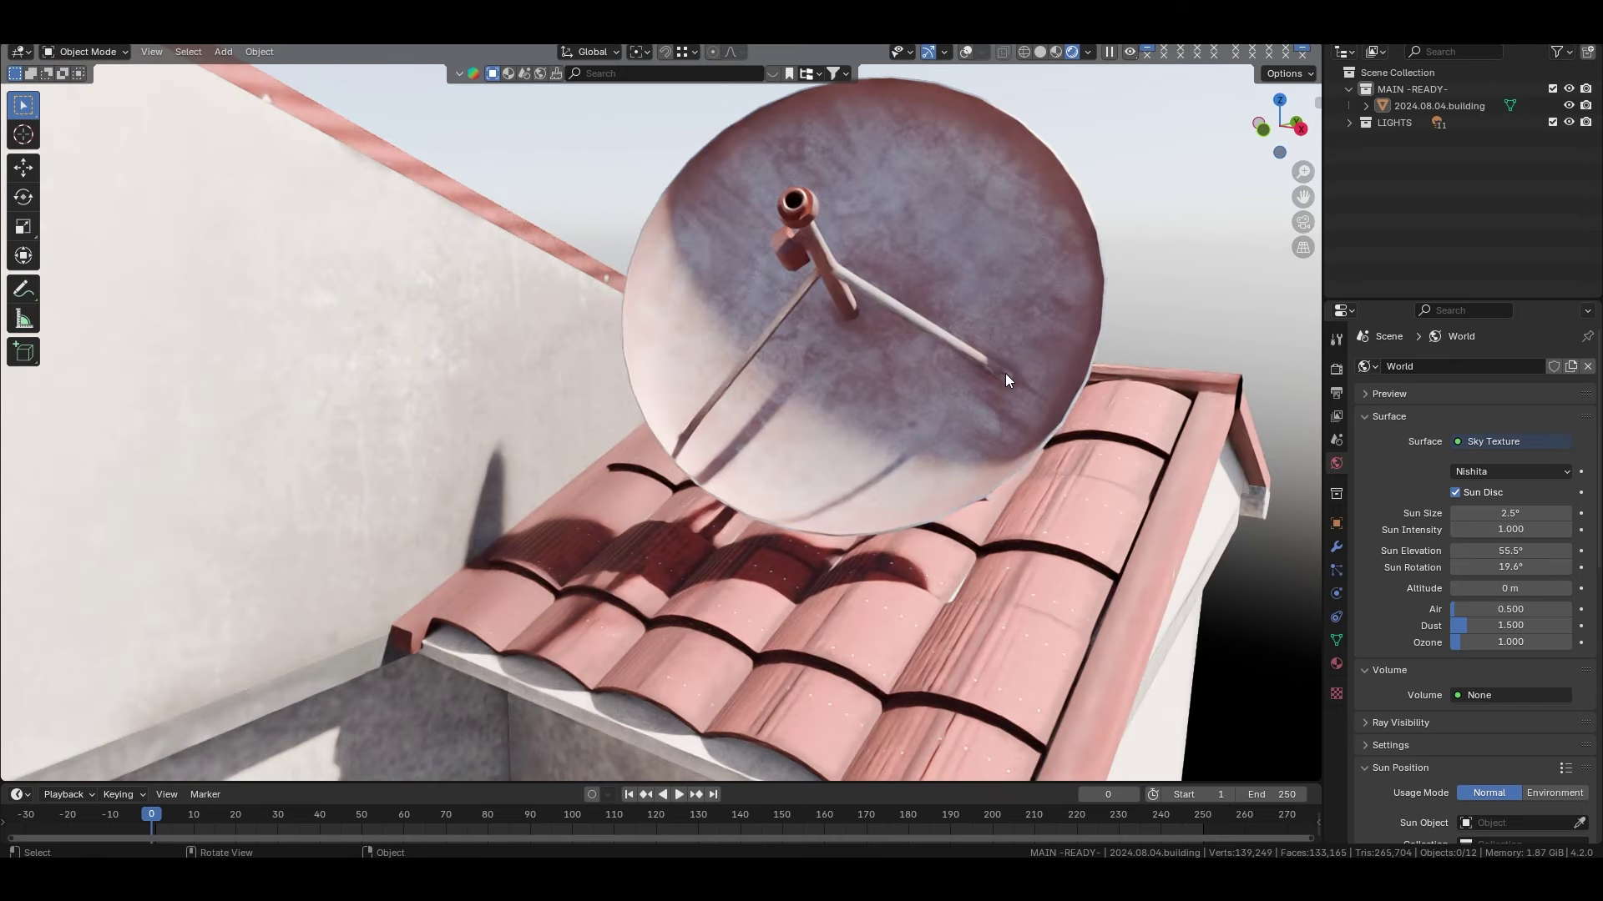
scroll(1005, 374, "up", 2)
scroll(1008, 377, "up", 3)
scroll(1010, 389, "up", 2)
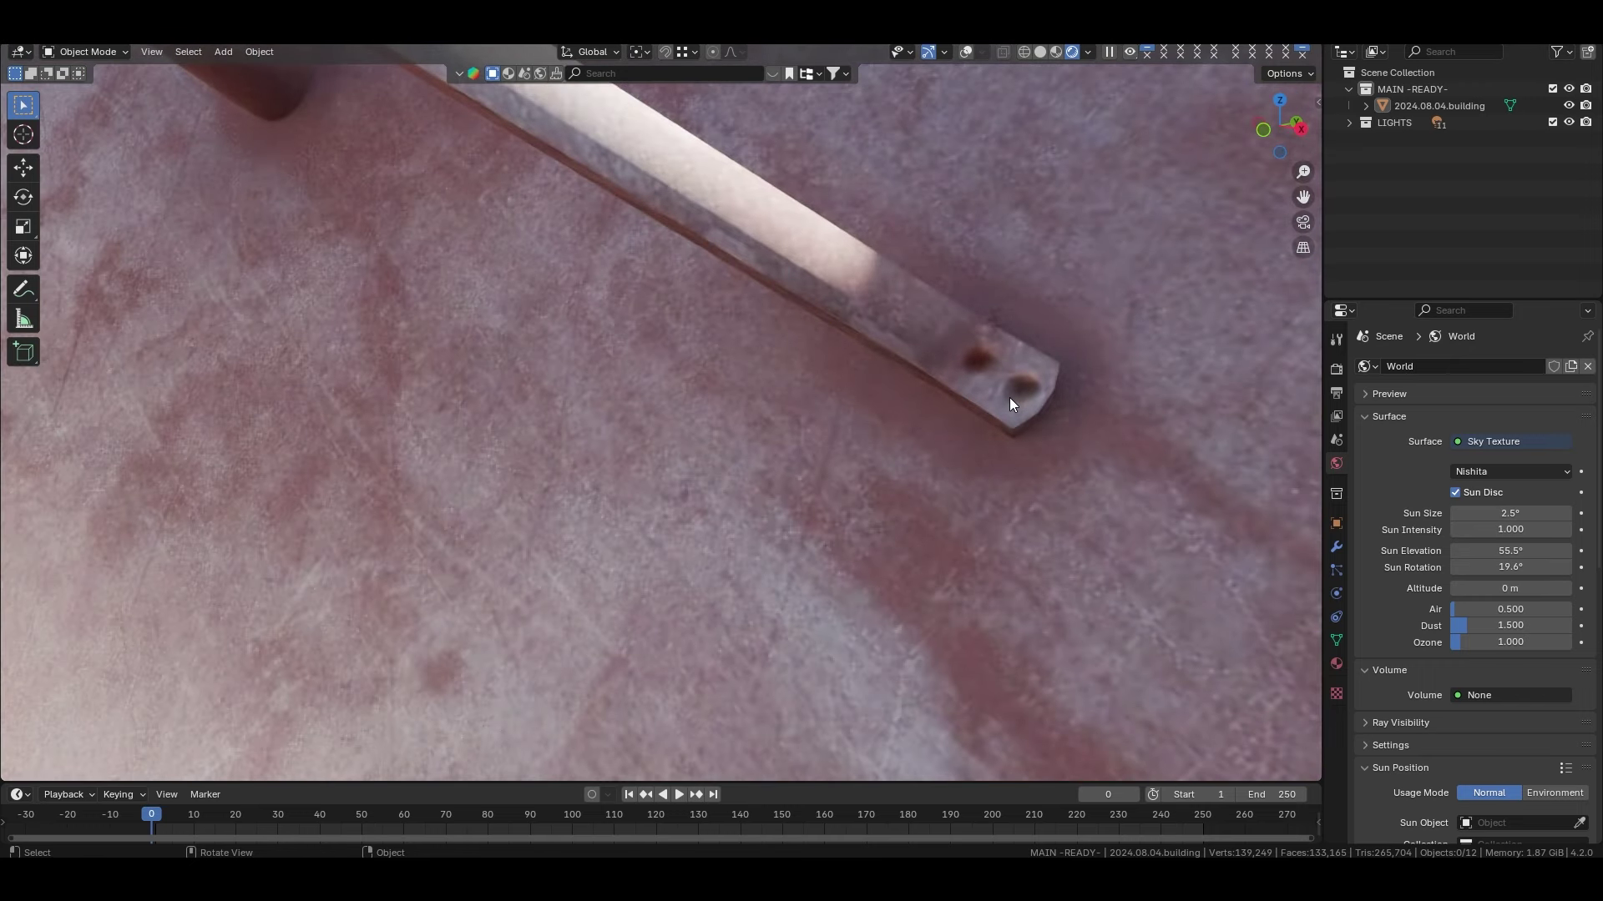
scroll(1017, 482, "down", 4)
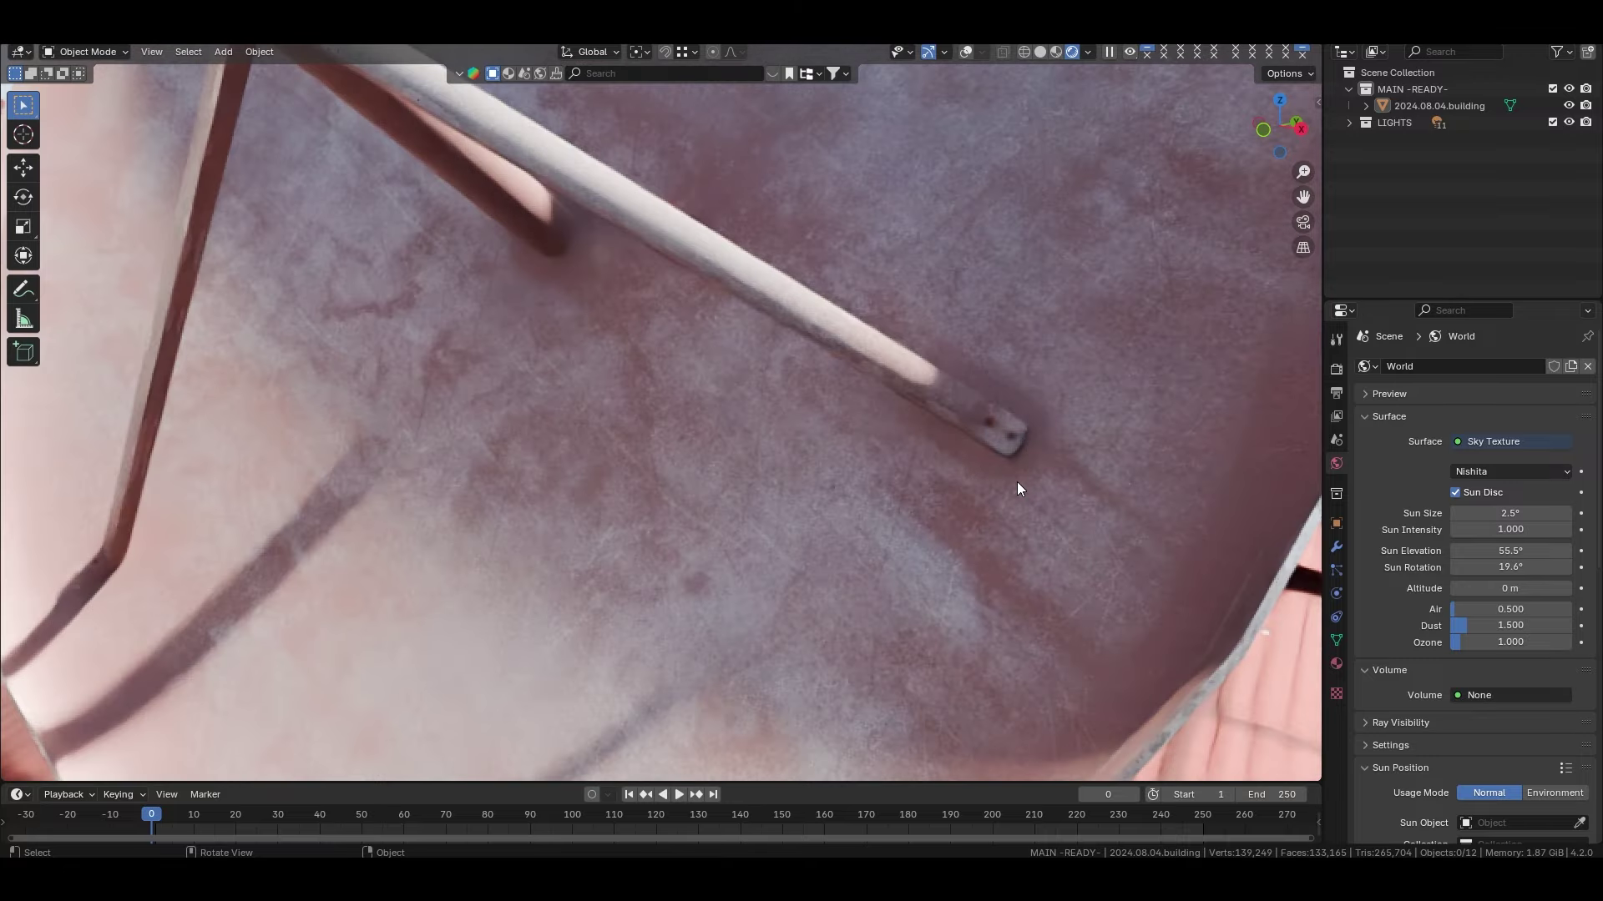
scroll(1017, 482, "down", 5)
scroll(1015, 482, "down", 4)
scroll(1006, 480, "down", 4)
scroll(631, 520, "up", 1)
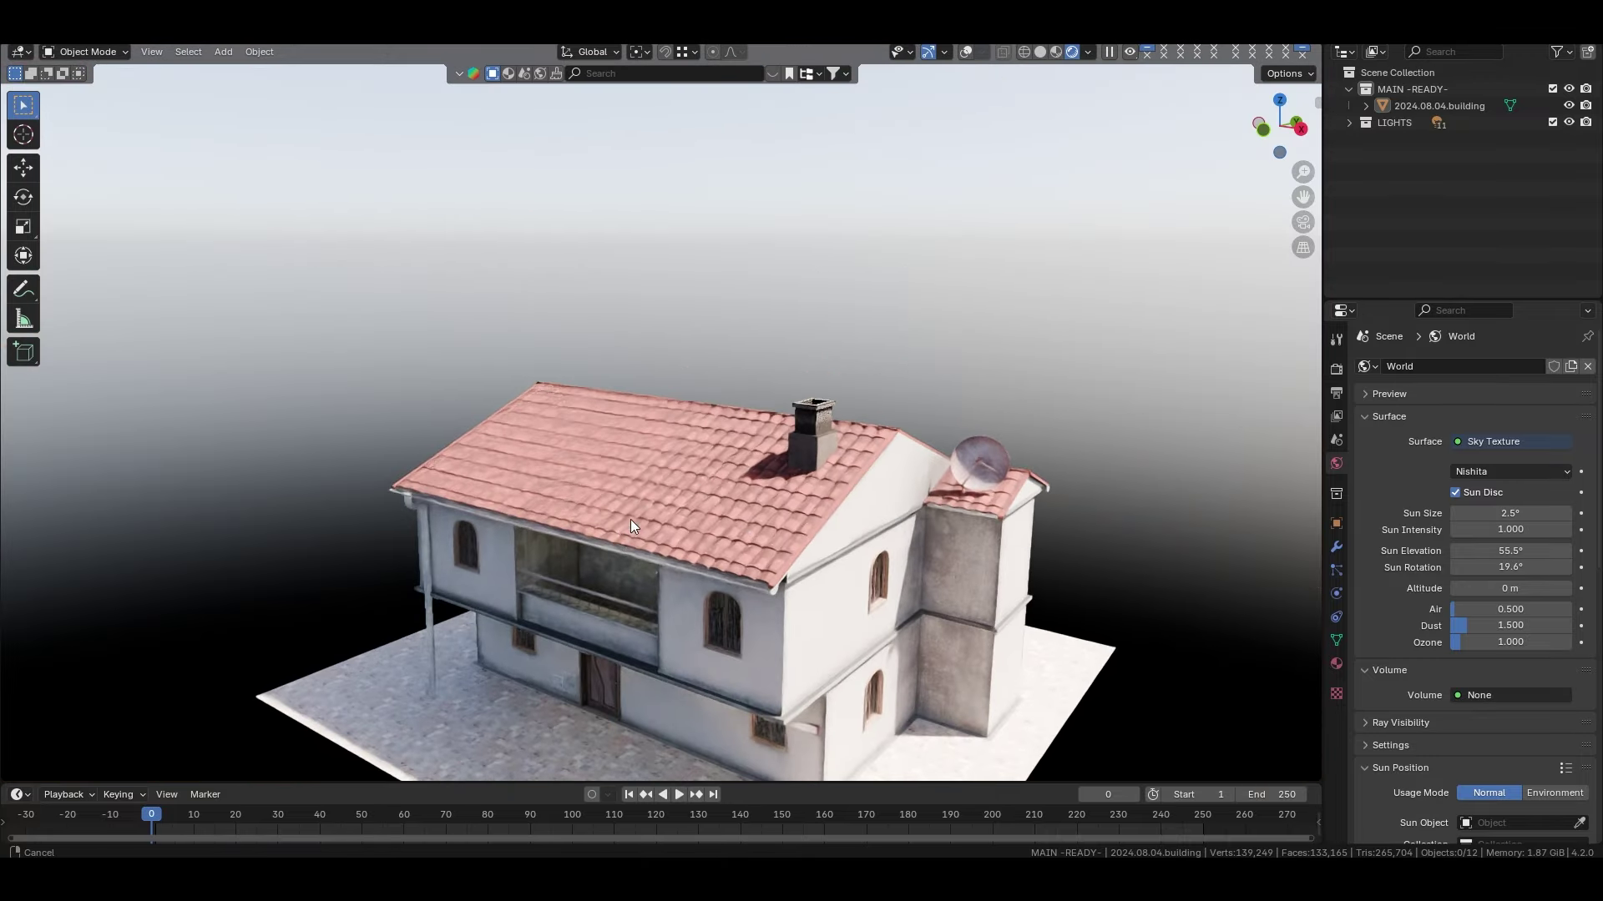
scroll(698, 507, "up", 4)
scroll(747, 586, "up", 4)
scroll(836, 563, "up", 4)
Step: Zoom in on the two electrical boxes beside the front door
mouse_move(836, 561)
middle_mouse_down()
mouse_move(906, 520)
mouse_move(966, 515)
middle_mouse_up()
middle_click_drag(710, 594, 763, 500)
scroll(763, 492, "up", 1)
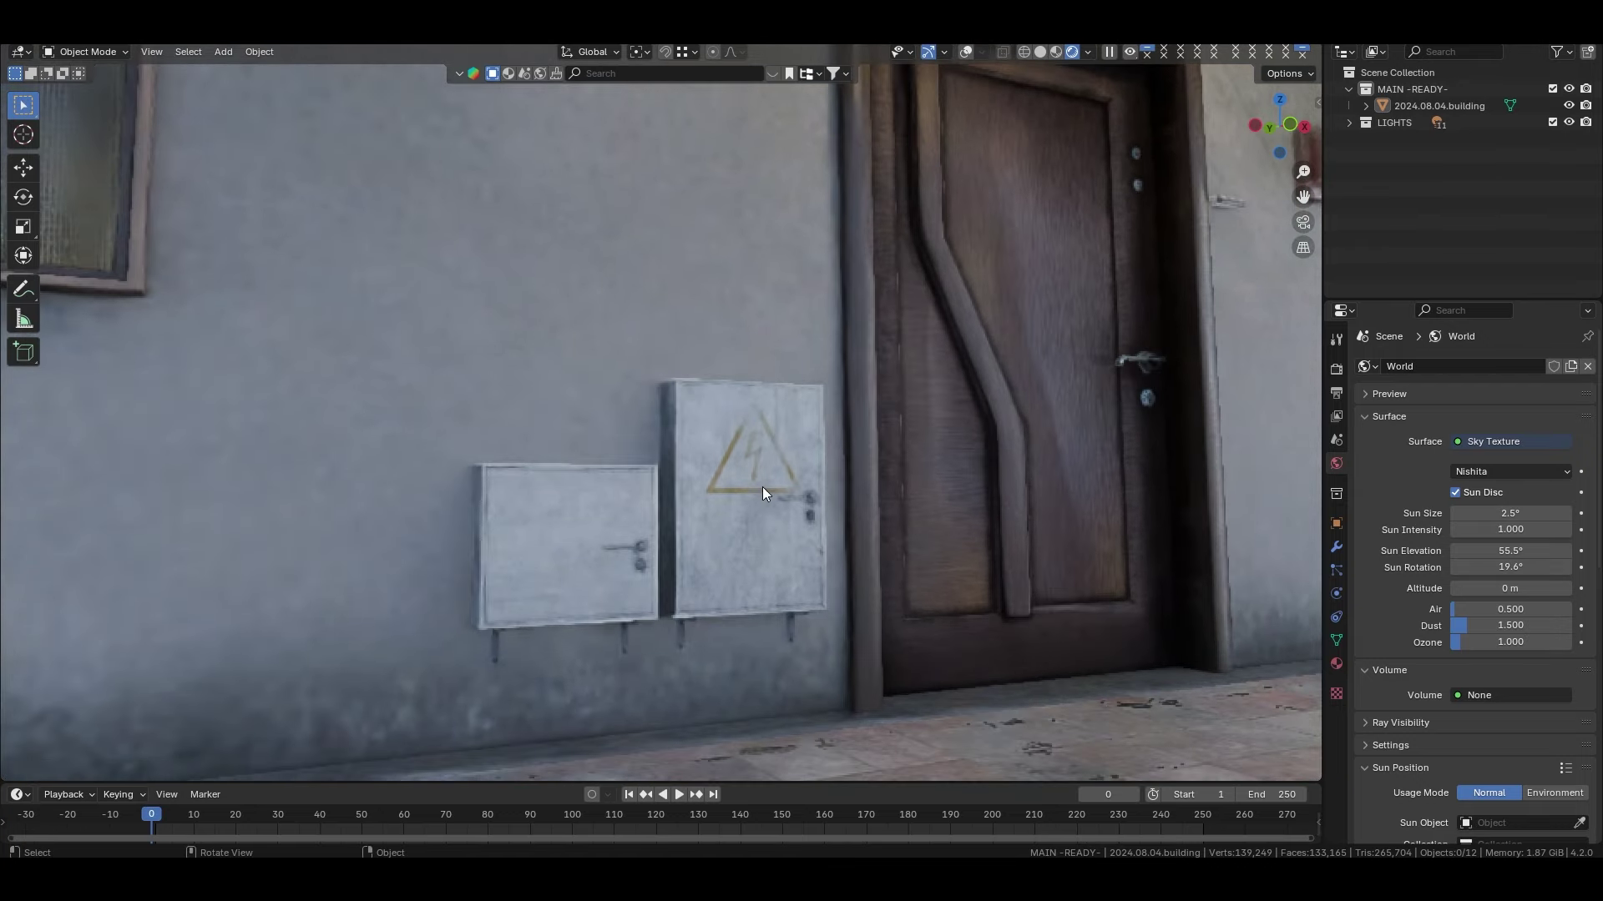
scroll(777, 526, "up", 3)
scroll(818, 585, "up", 3)
scroll(860, 543, "up", 2)
middle_click_drag(866, 497, 985, 447, "shift")
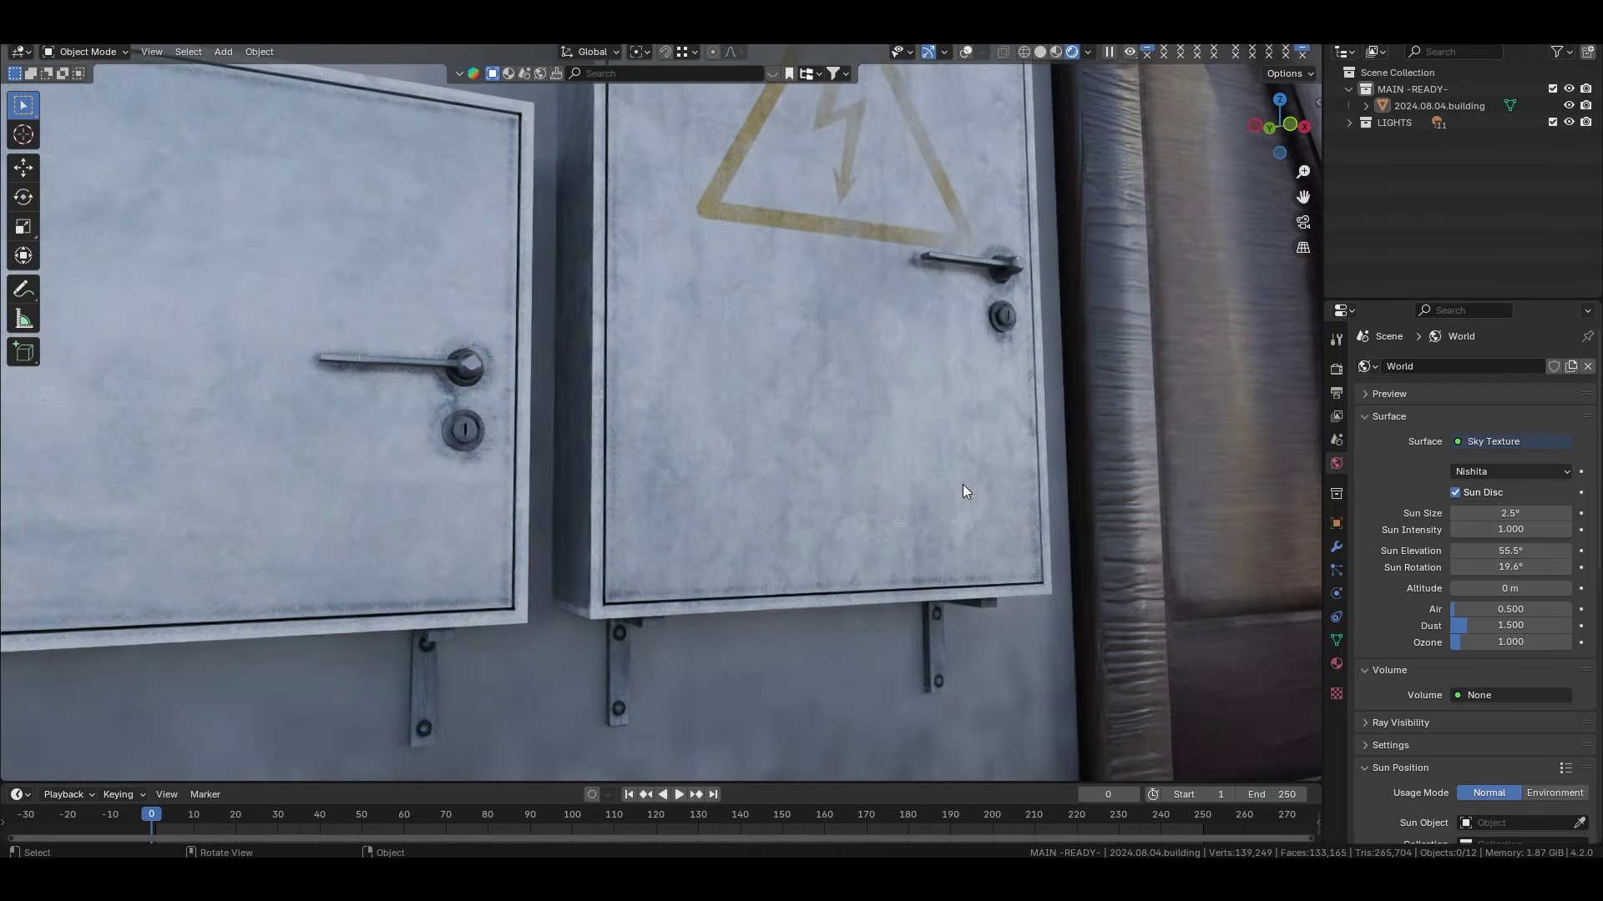
scroll(959, 467, "down", 2)
scroll(958, 447, "down", 3)
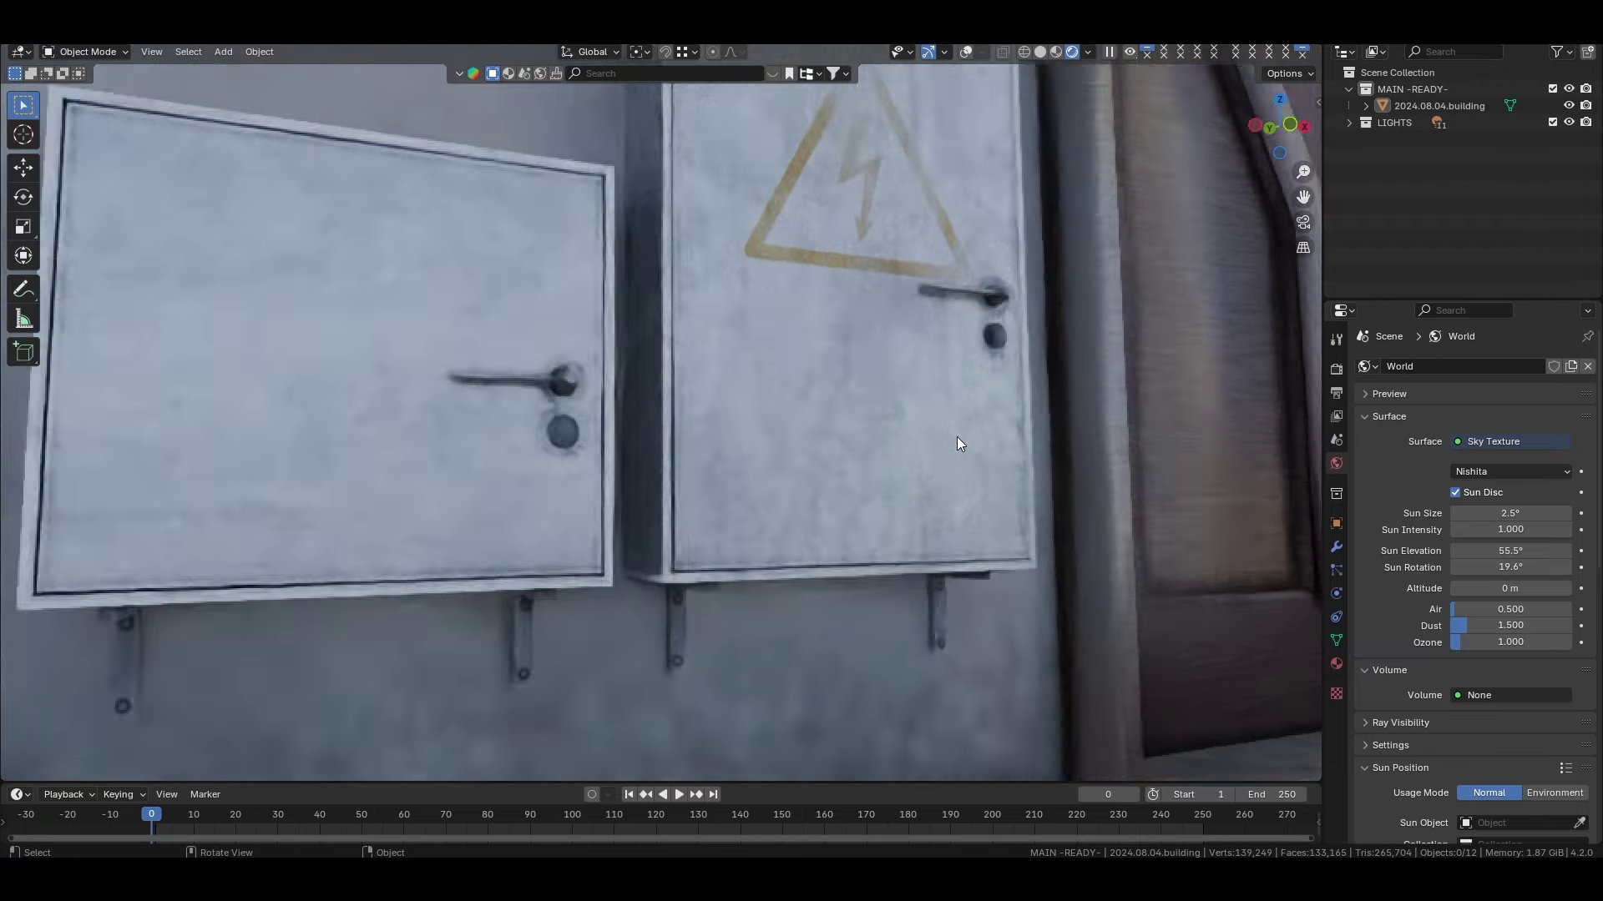
scroll(957, 437, "down", 2)
Step: Close in on the wooden front door's handle and keyhole
mouse_move(1031, 353)
middle_mouse_down("shift")
mouse_move(678, 572)
mouse_move(368, 663)
middle_mouse_up("shift")
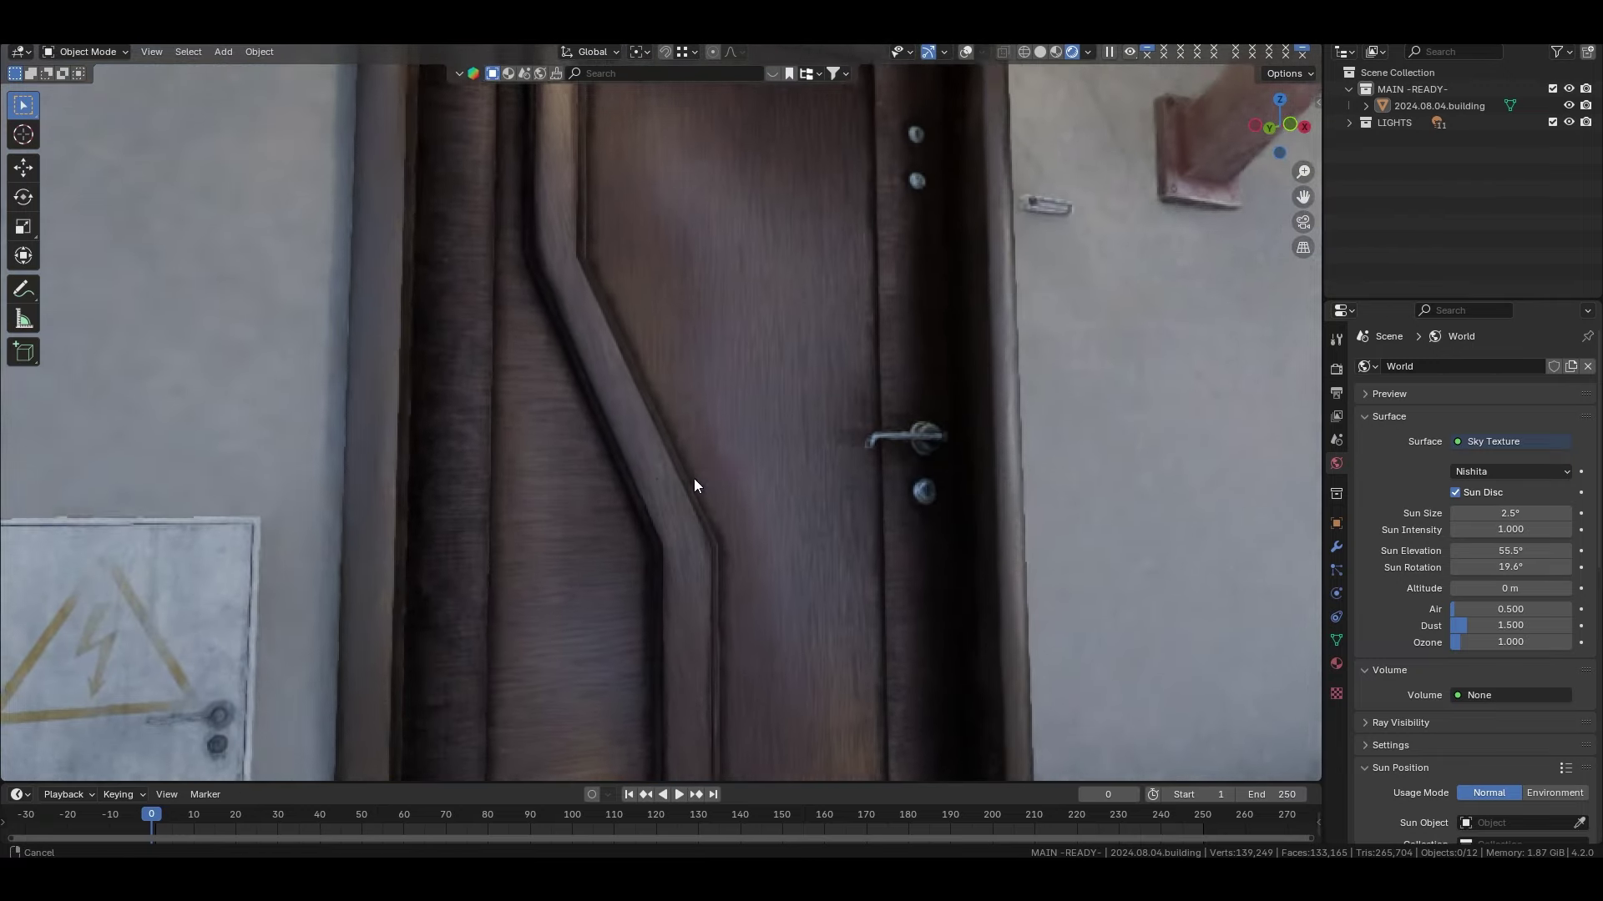
scroll(869, 573, "up", 2)
scroll(780, 565, "up", 5)
scroll(780, 563, "up", 4)
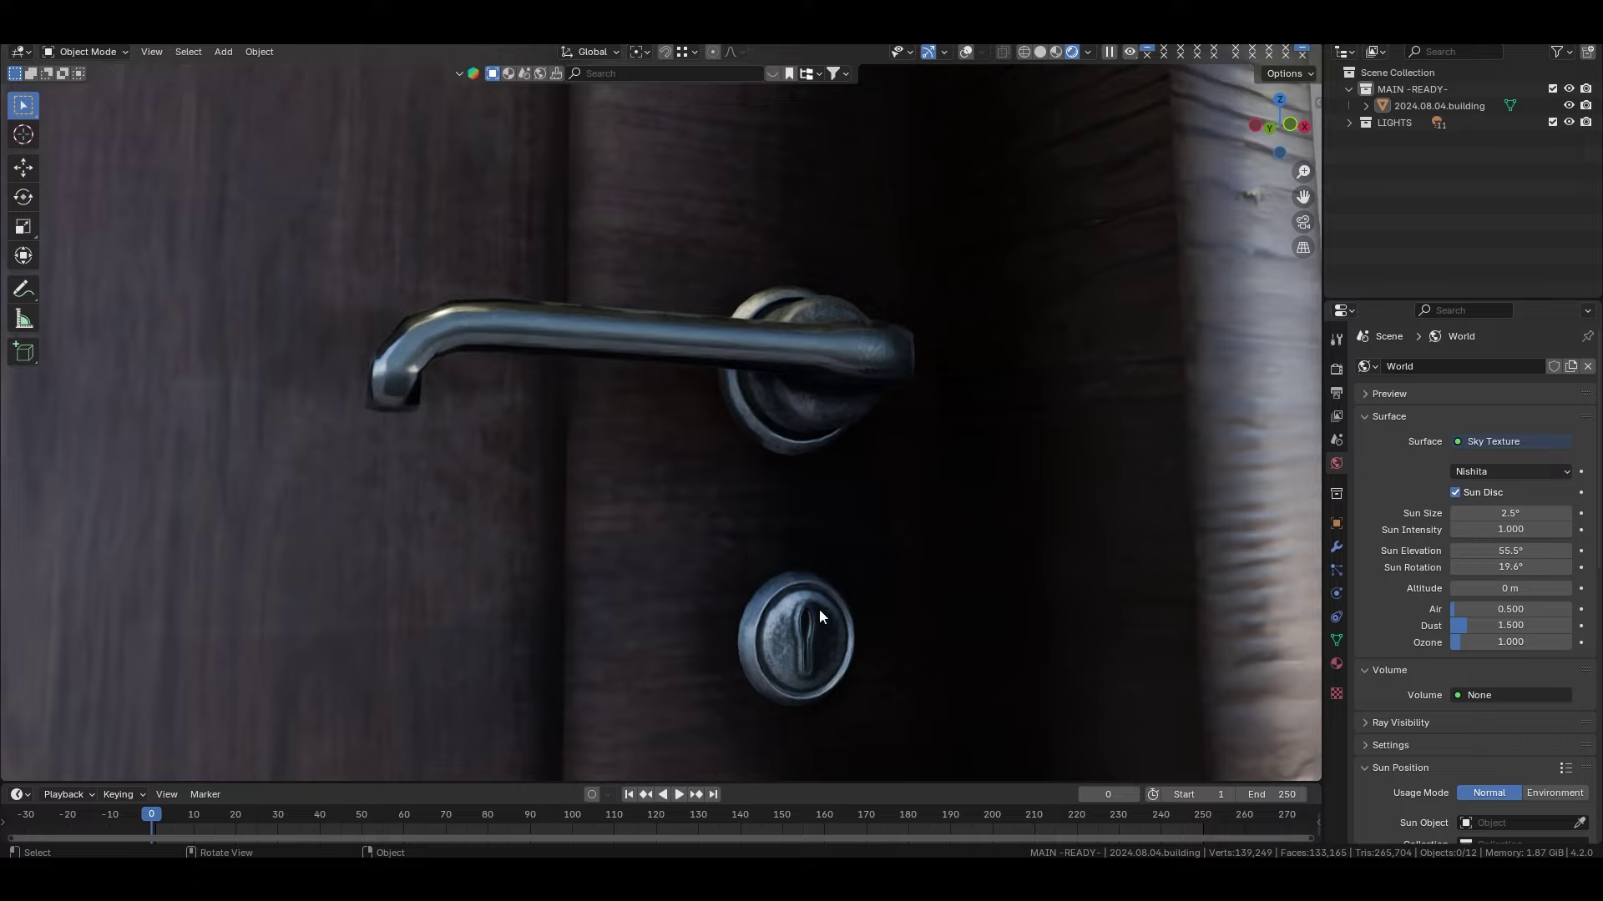
mouse_move(805, 612)
middle_mouse_down()
mouse_move(783, 616)
mouse_move(767, 650)
mouse_move(790, 673)
middle_mouse_up()
scroll(786, 652, "down", 1)
scroll(776, 614, "down", 3)
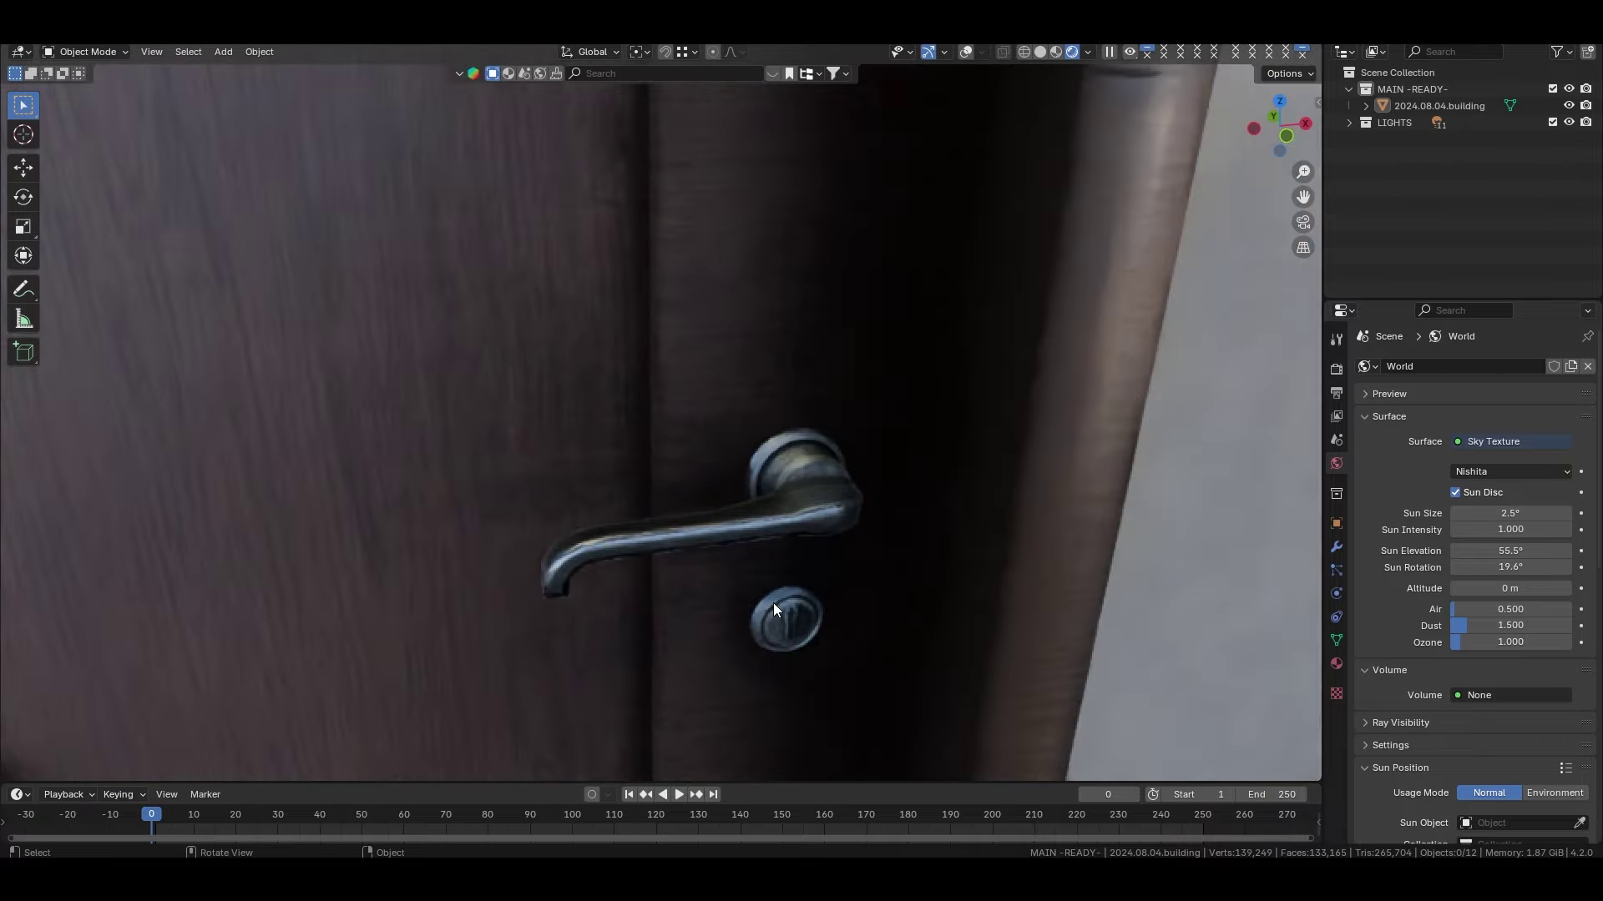
scroll(772, 501, "down", 6)
Step: Orbit to the side wall beside the door and zoom back out to the facade
scroll(894, 334, "up", 3)
scroll(1012, 420, "up", 4)
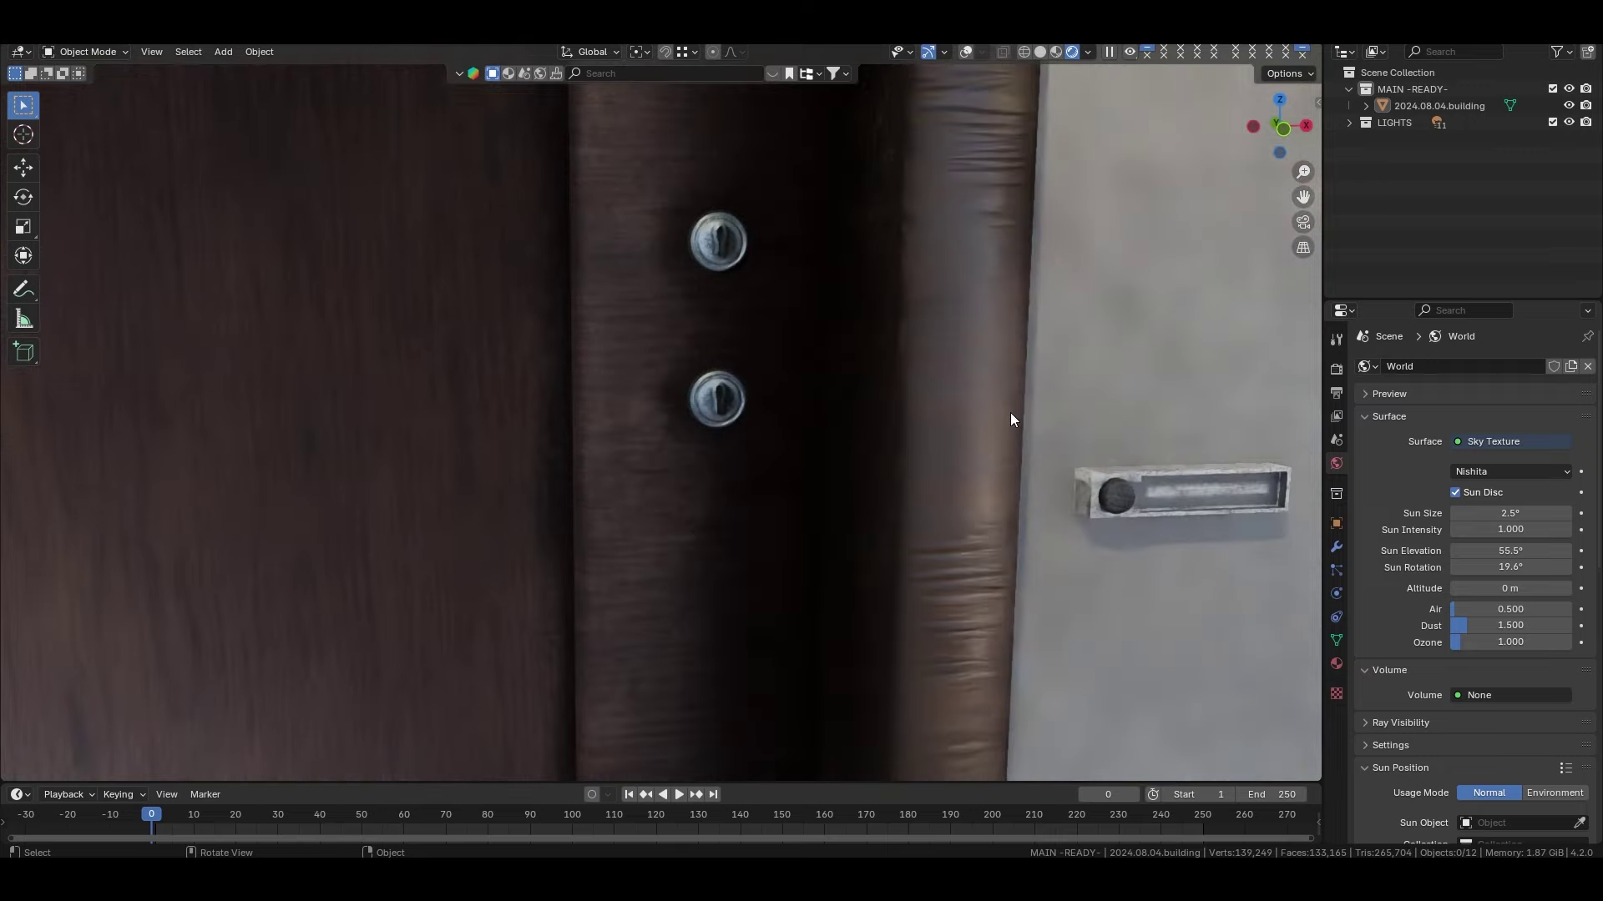
middle_click_drag(1013, 420, 856, 405)
scroll(856, 398, "down", 3)
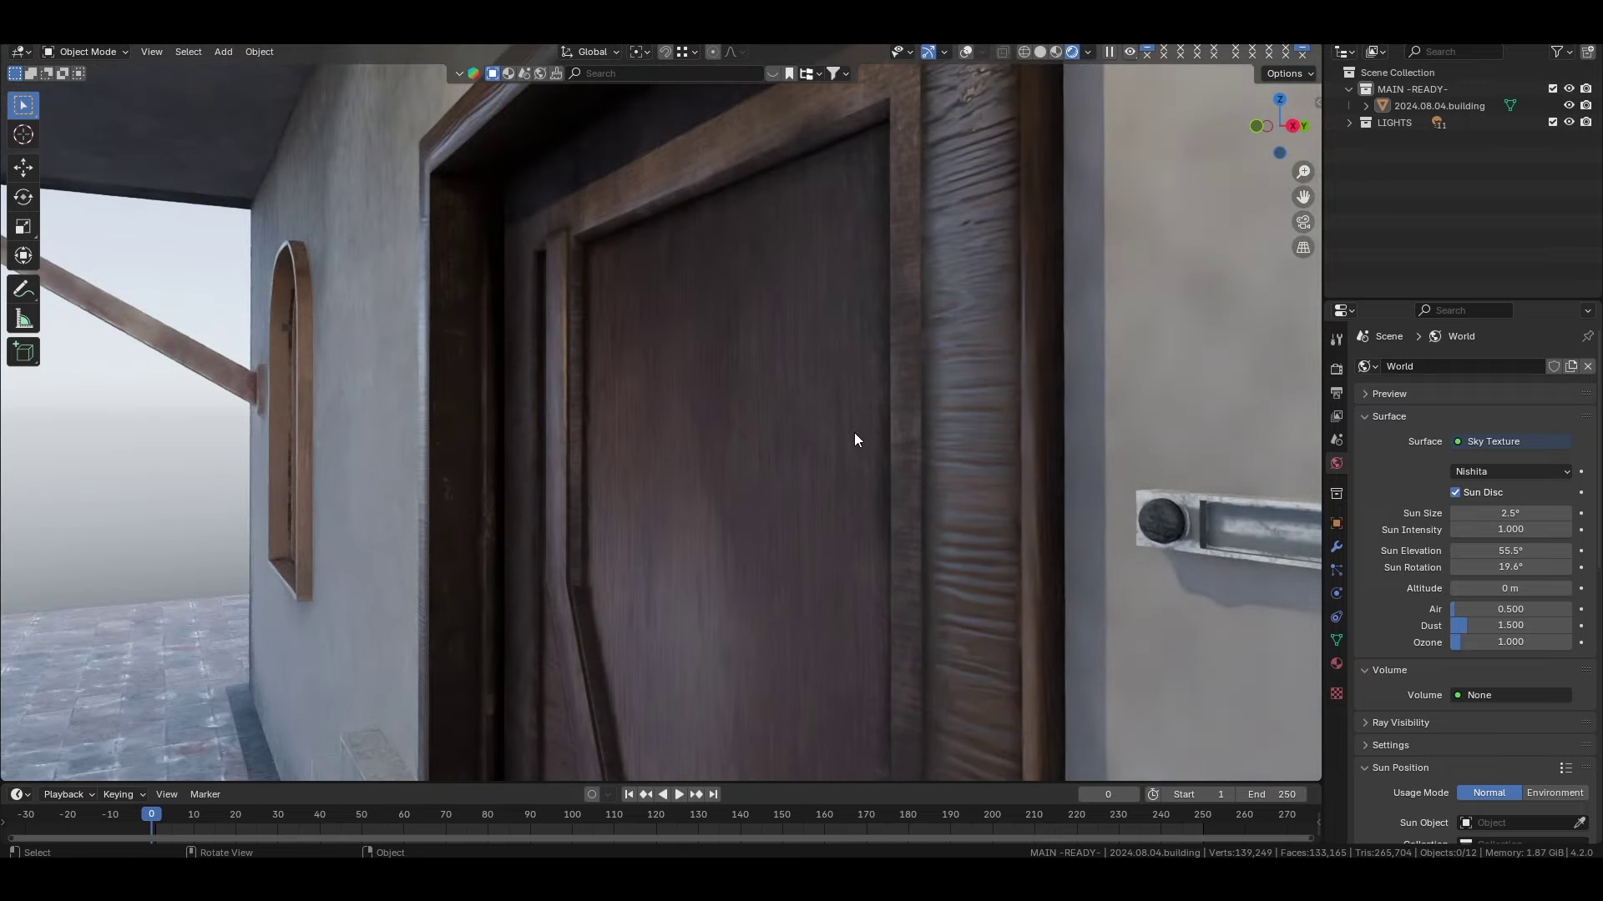
scroll(854, 435, "down", 3)
scroll(853, 436, "down", 3)
scroll(852, 445, "down", 3)
Step: Face the ground-floor window and zoom through it into the room
mouse_move(880, 450)
middle_mouse_down()
mouse_move(1091, 447)
mouse_move(589, 424)
mouse_move(967, 402)
middle_mouse_up()
scroll(589, 425, "down", 3)
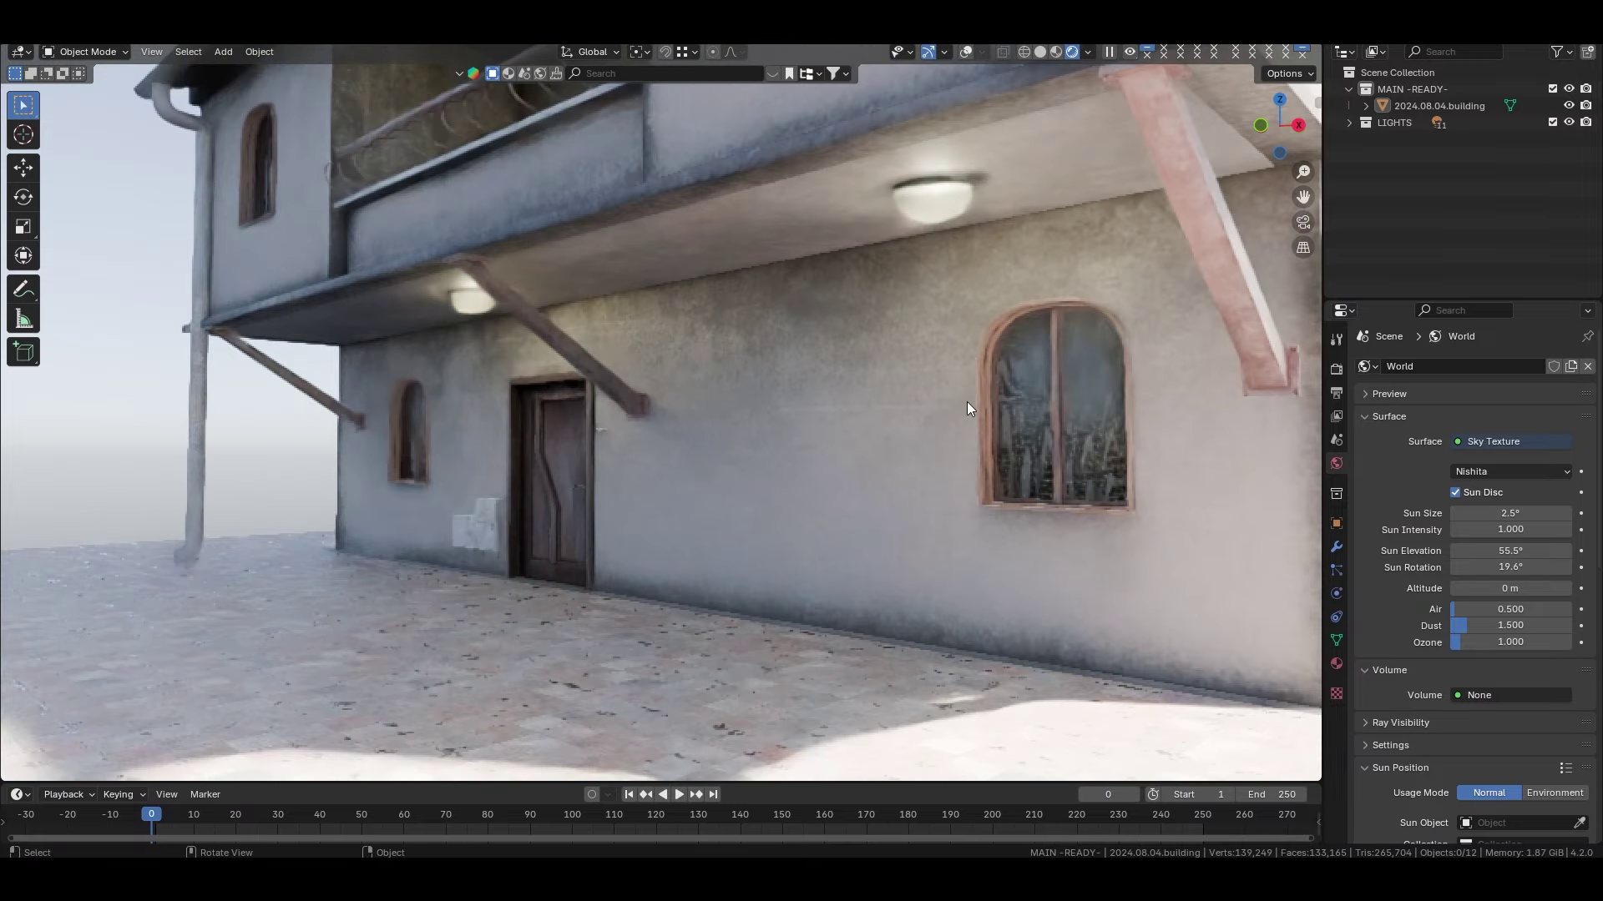
scroll(1058, 377, "up", 2)
mouse_move(1058, 376)
middle_mouse_down()
mouse_move(879, 382)
mouse_move(852, 473)
mouse_move(741, 526)
middle_mouse_up()
scroll(948, 472, "up", 2)
scroll(919, 501, "up", 2)
scroll(814, 517, "up", 3)
scroll(718, 524, "up", 2)
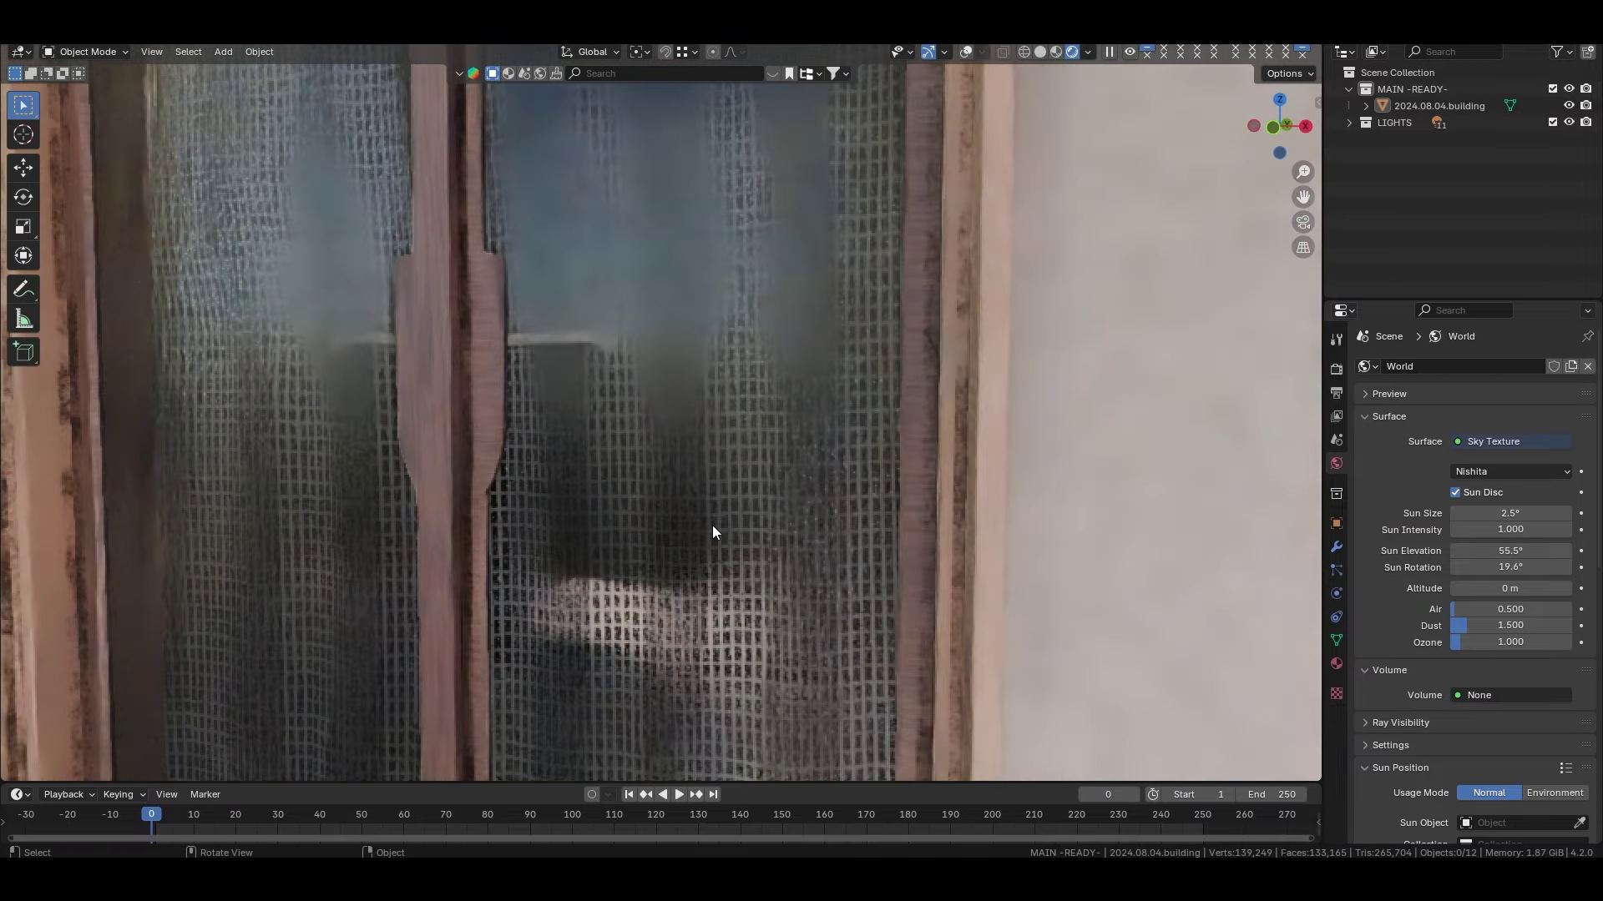
scroll(711, 525, "up", 2)
scroll(713, 526, "up", 2)
scroll(712, 526, "up", 1)
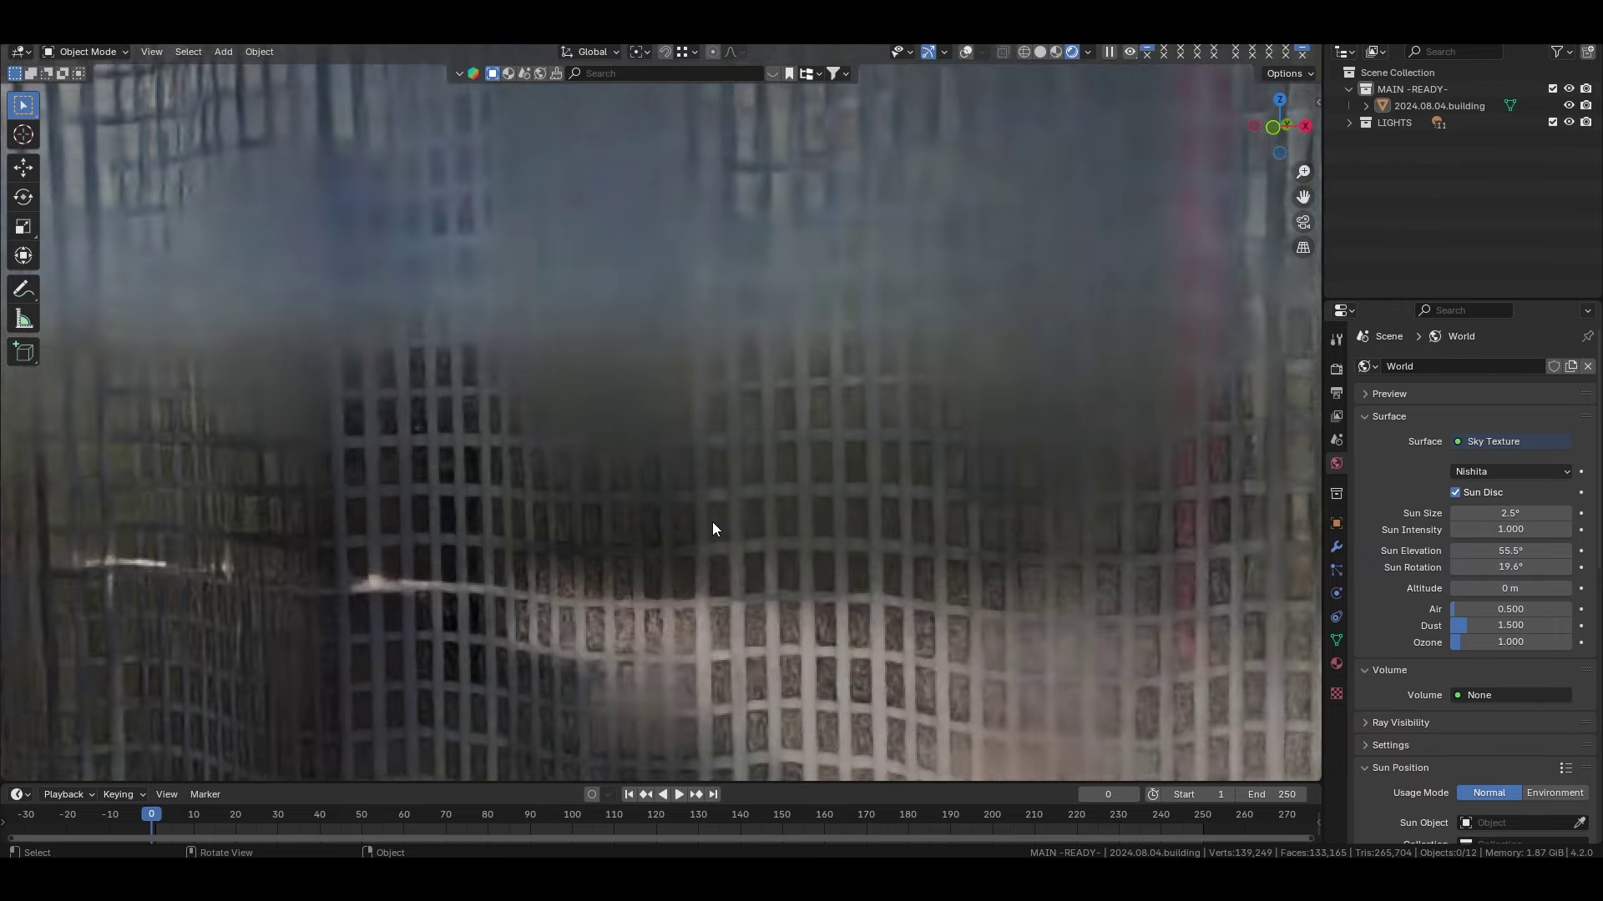
scroll(713, 527, "up", 1)
scroll(714, 526, "up", 2)
scroll(714, 526, "up", 2)
scroll(712, 525, "up", 2)
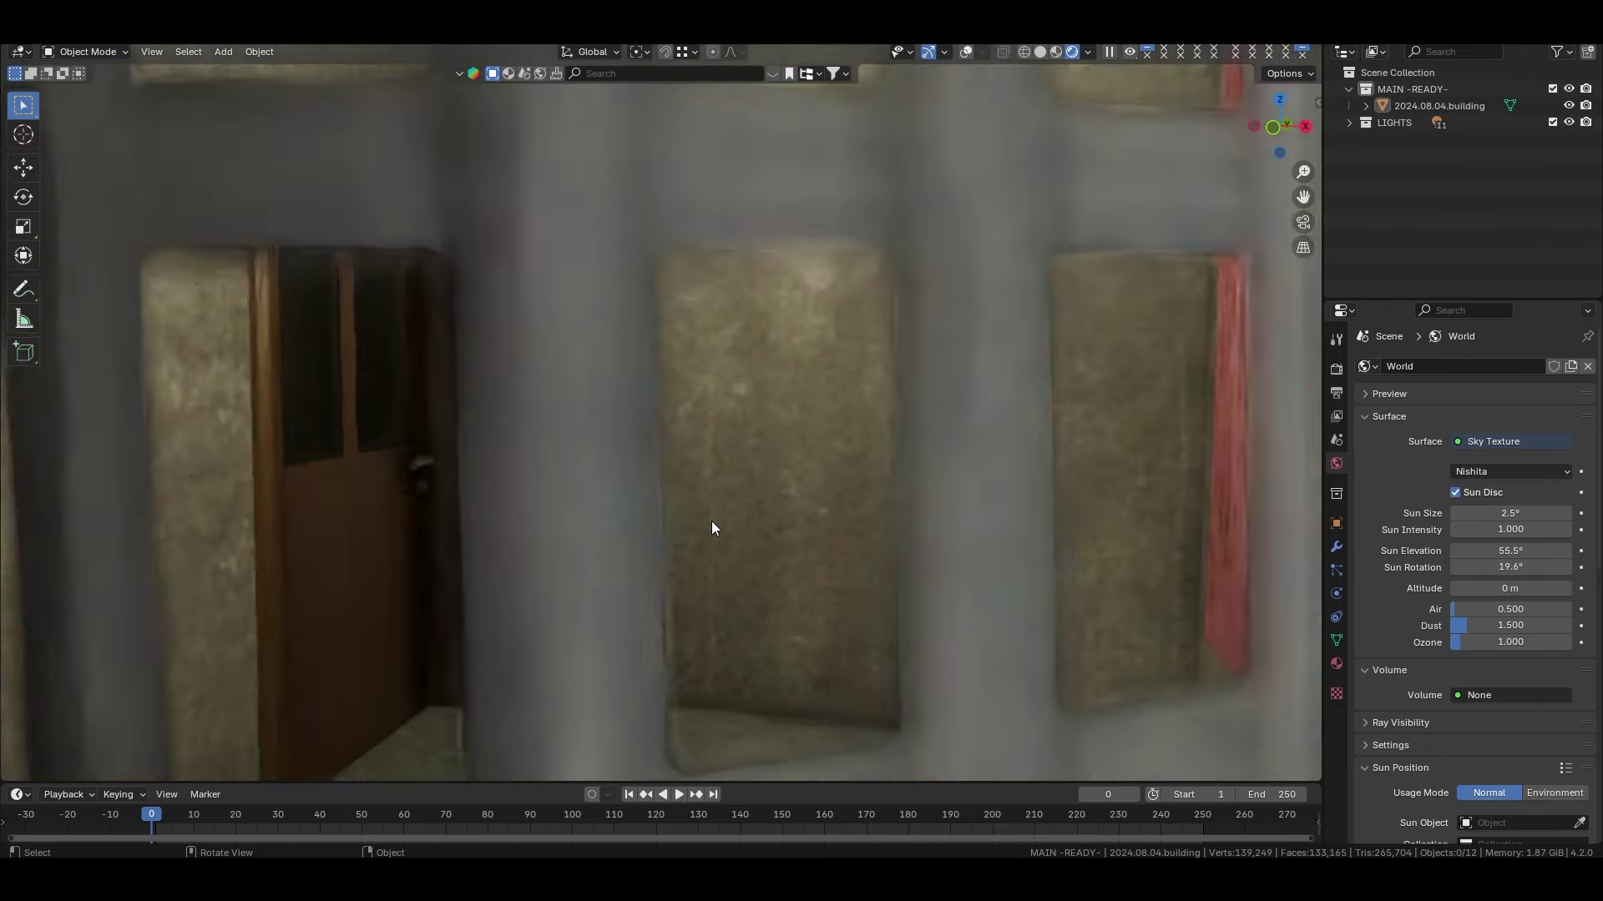
scroll(713, 525, "up", 2)
scroll(714, 520, "up", 2)
Step: Look around inside the room, then zoom back out of it
mouse_move(712, 518)
middle_mouse_down()
mouse_move(795, 497)
mouse_move(913, 501)
mouse_move(1012, 548)
mouse_move(875, 504)
mouse_move(778, 505)
middle_mouse_up()
scroll(778, 501, "down", 2)
scroll(778, 502, "down", 2)
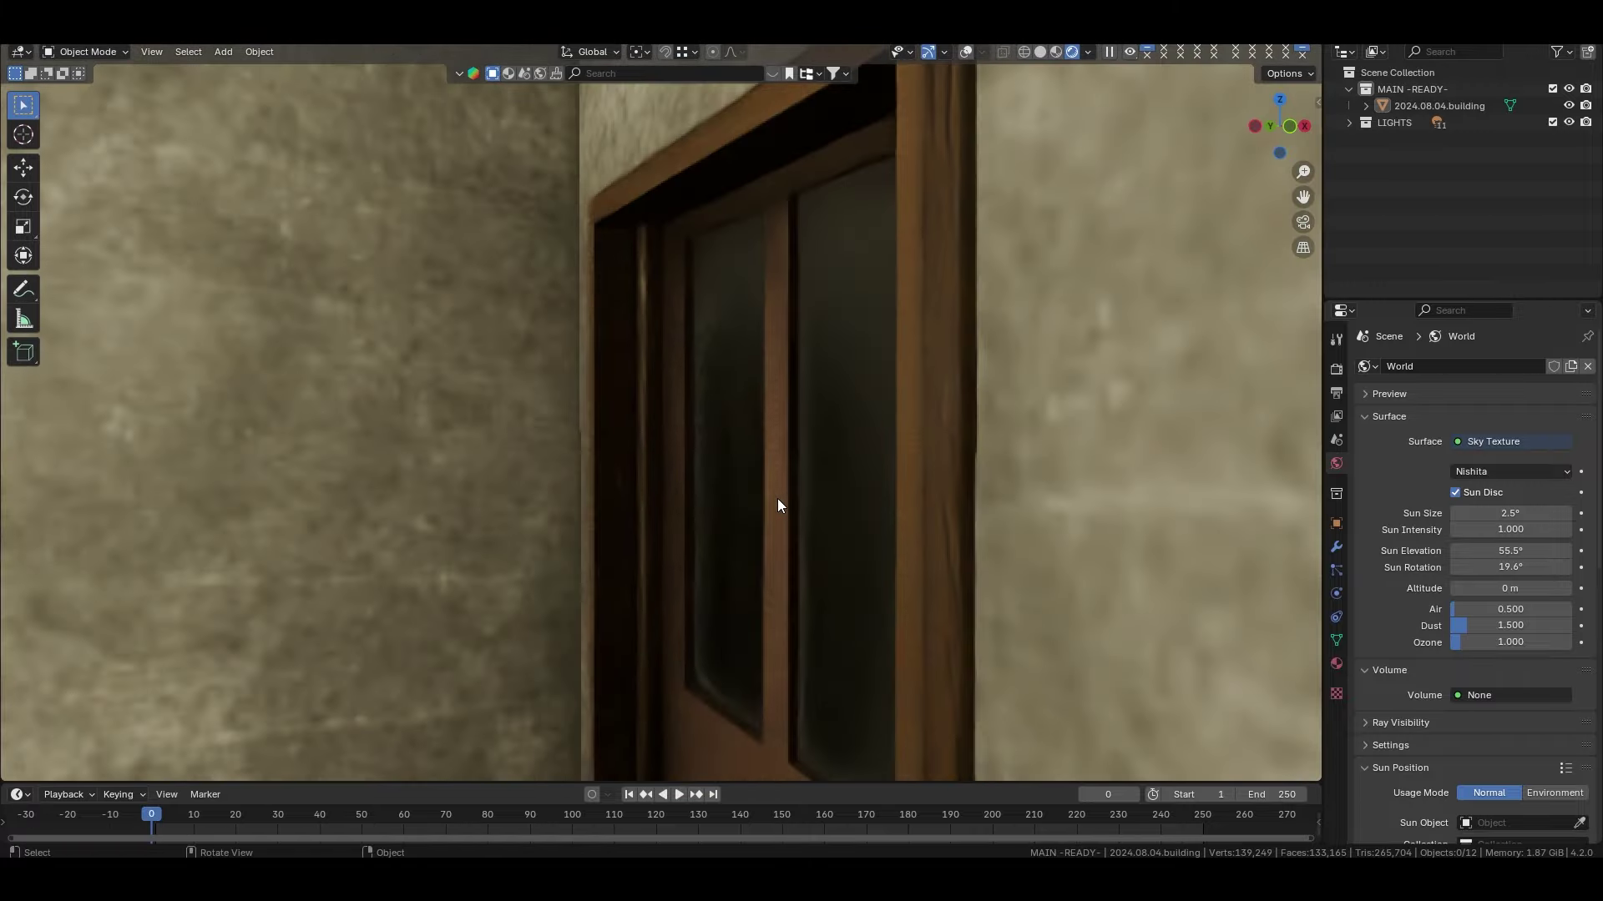
scroll(778, 501, "down", 2)
scroll(777, 500, "down", 2)
scroll(778, 498, "down", 2)
scroll(777, 500, "down", 2)
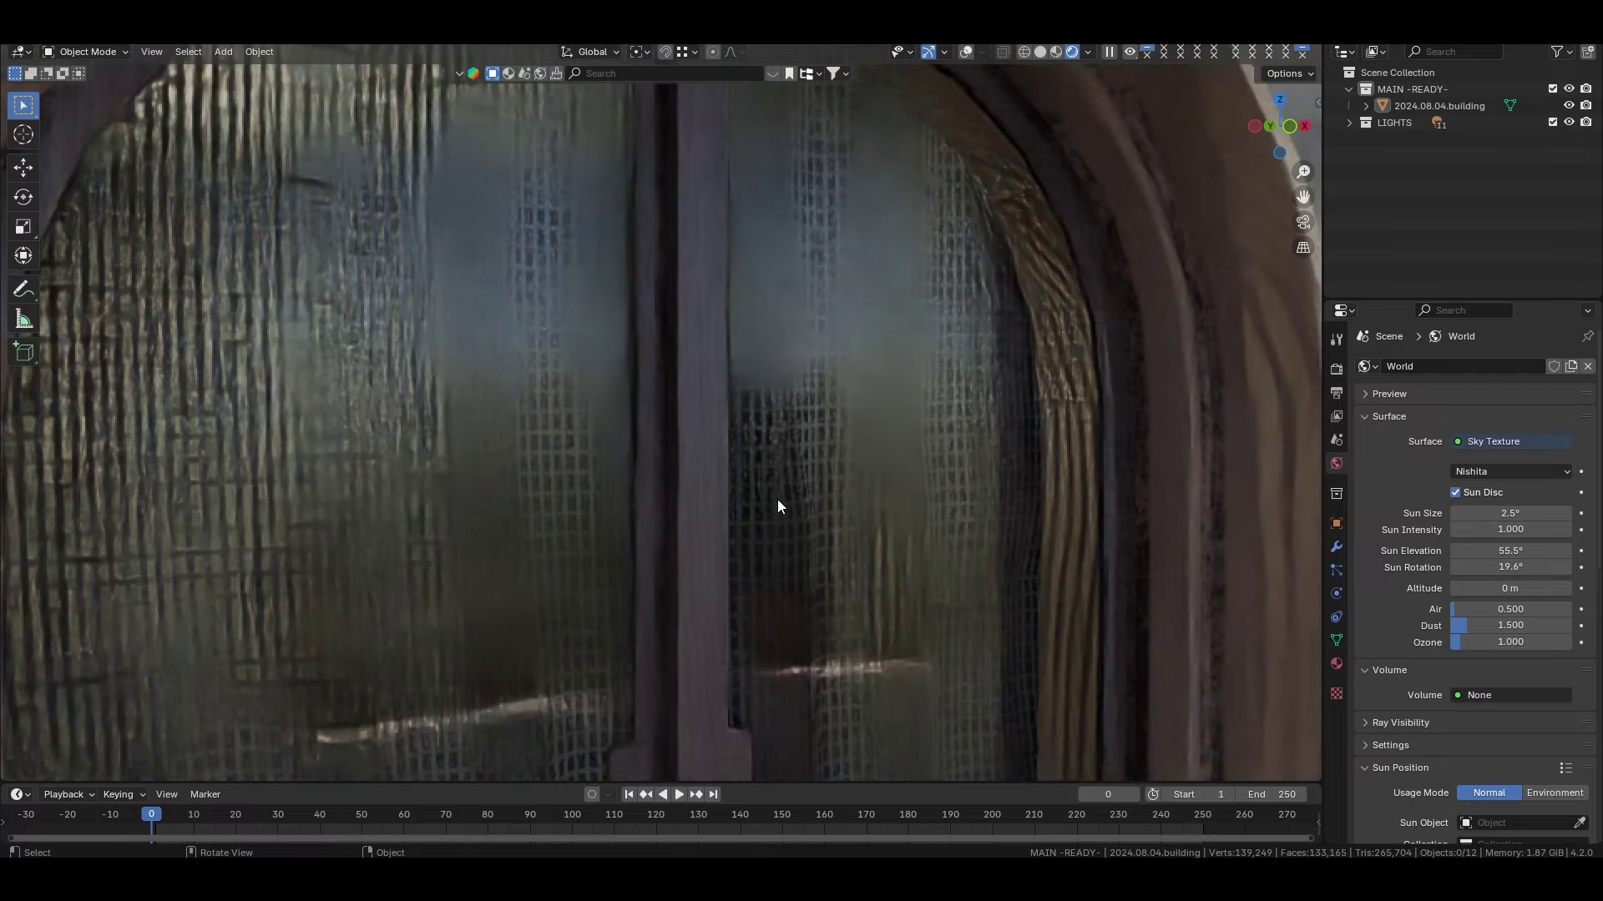
scroll(777, 498, "down", 2)
scroll(778, 498, "down", 1)
Step: Pan up and zoom onto the upper-floor balcony door's glass panes
mouse_move(885, 357)
middle_mouse_down("shift")
mouse_move(693, 497)
mouse_move(918, 236)
mouse_move(397, 456)
mouse_move(1038, 232)
middle_mouse_up("shift")
scroll(1039, 250, "up", 3)
scroll(977, 335, "up", 3)
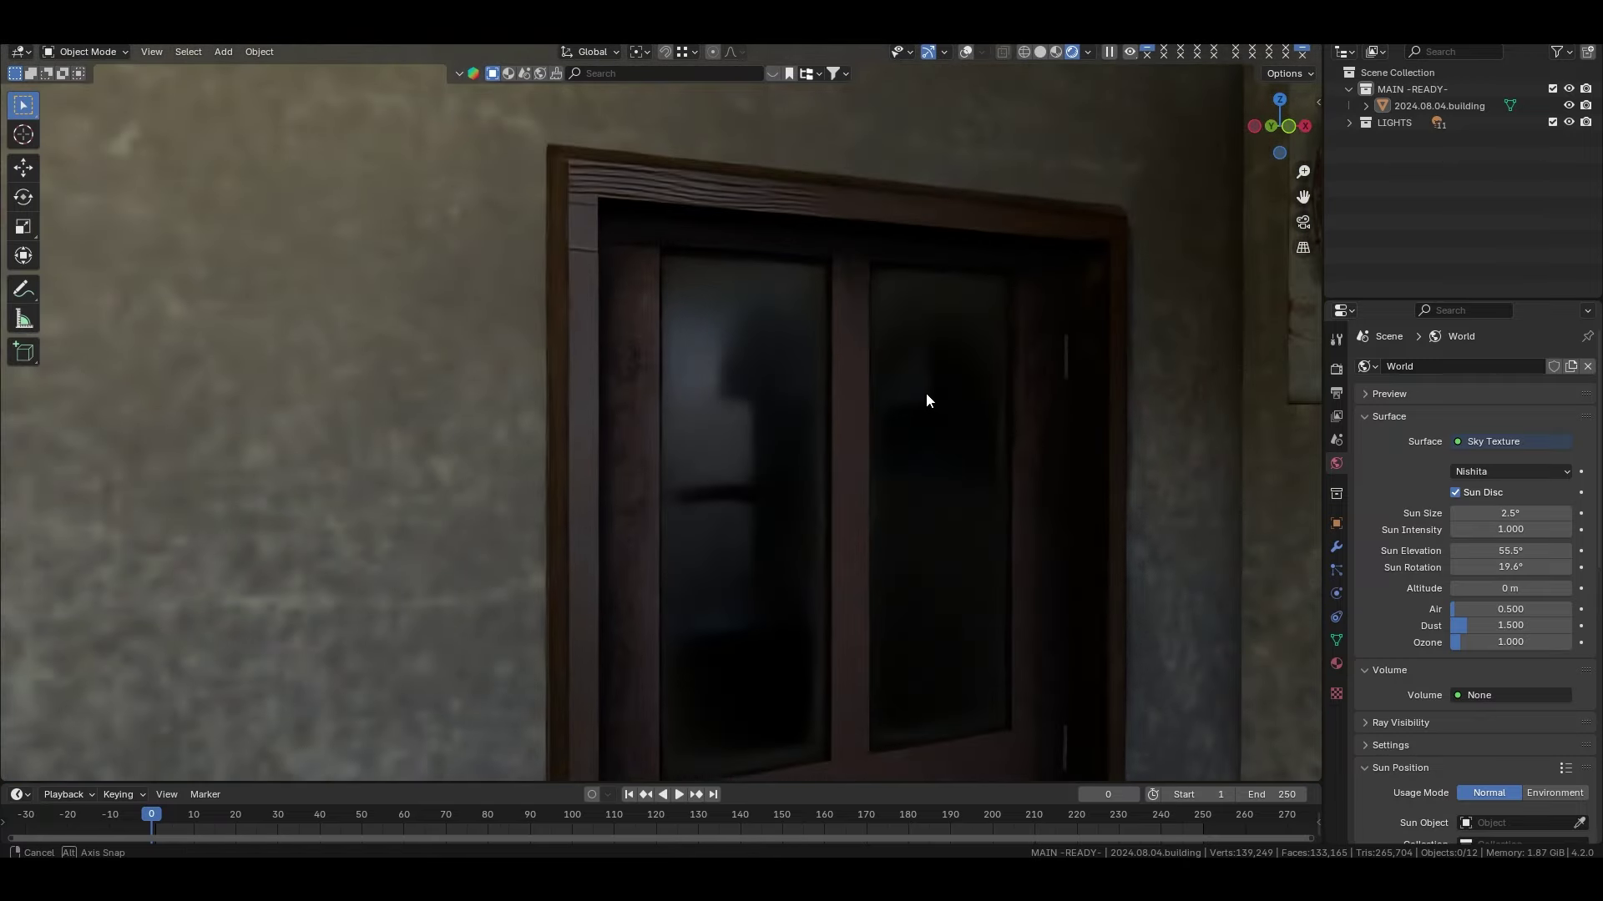
scroll(885, 396, "up", 2)
Step: Zoom through the gridded window into the bare room with its wooden door
scroll(846, 450, "up", 3)
mouse_move(845, 449)
middle_mouse_down()
mouse_move(669, 359)
mouse_move(1018, 361)
mouse_move(725, 391)
mouse_move(627, 359)
middle_mouse_up()
scroll(723, 385, "down", 5)
scroll(714, 382, "down", 3)
scroll(1010, 412, "up", 5)
scroll(960, 371, "up", 5)
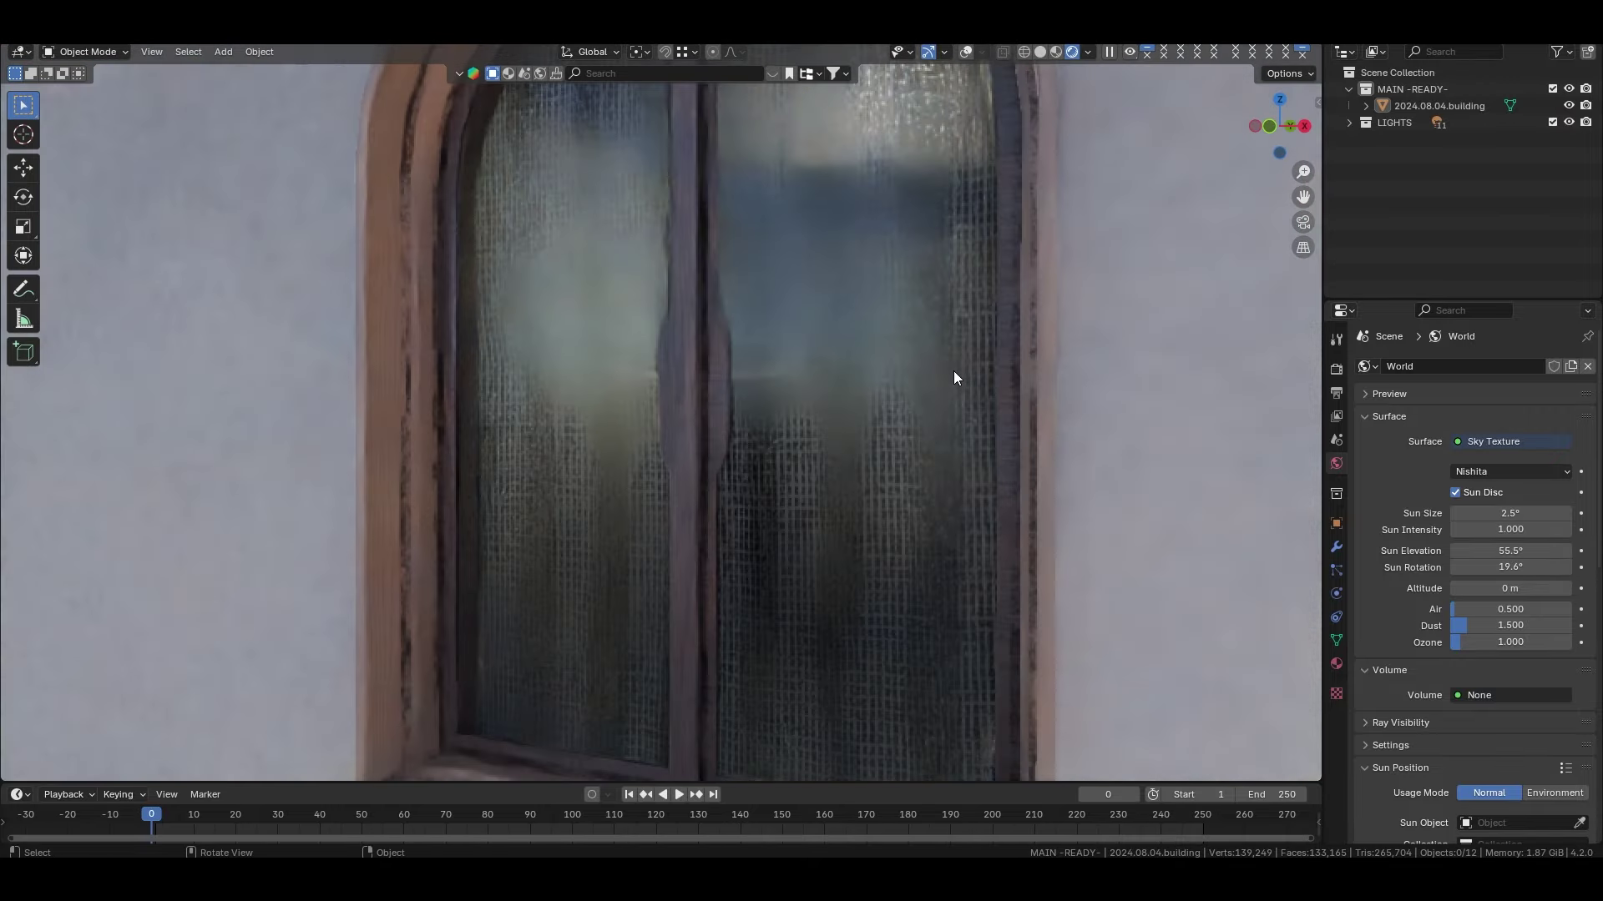
scroll(956, 376, "up", 4)
scroll(919, 393, "up", 3)
scroll(915, 395, "up", 2)
scroll(915, 395, "up", 3)
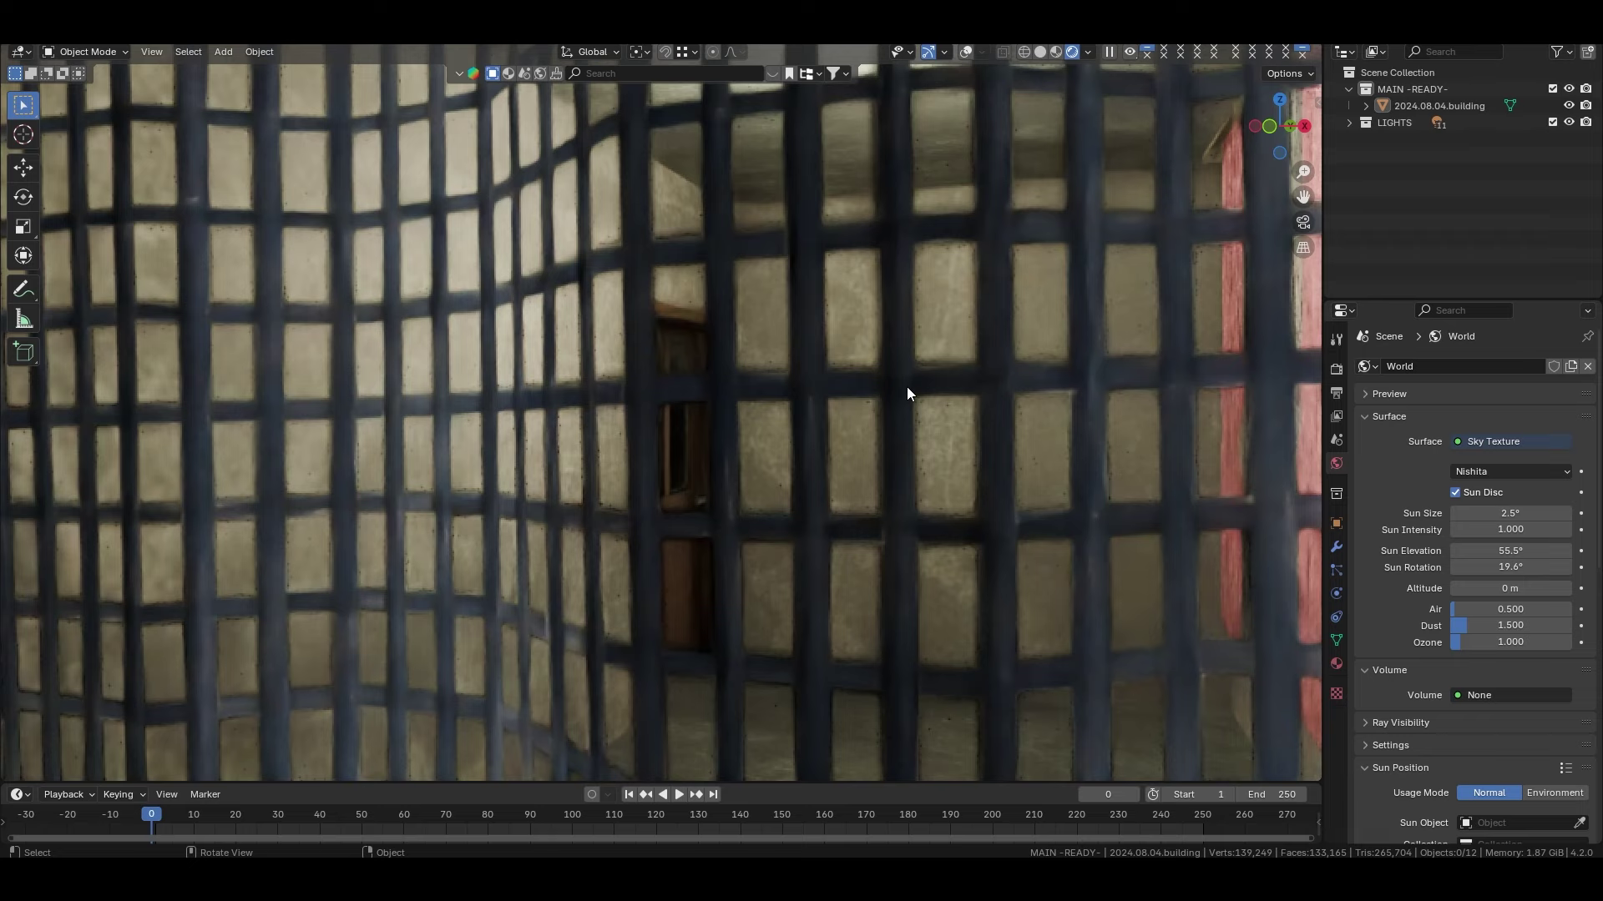
scroll(907, 394, "up", 3)
scroll(902, 395, "up", 2)
scroll(903, 394, "up", 2)
scroll(900, 393, "up", 2)
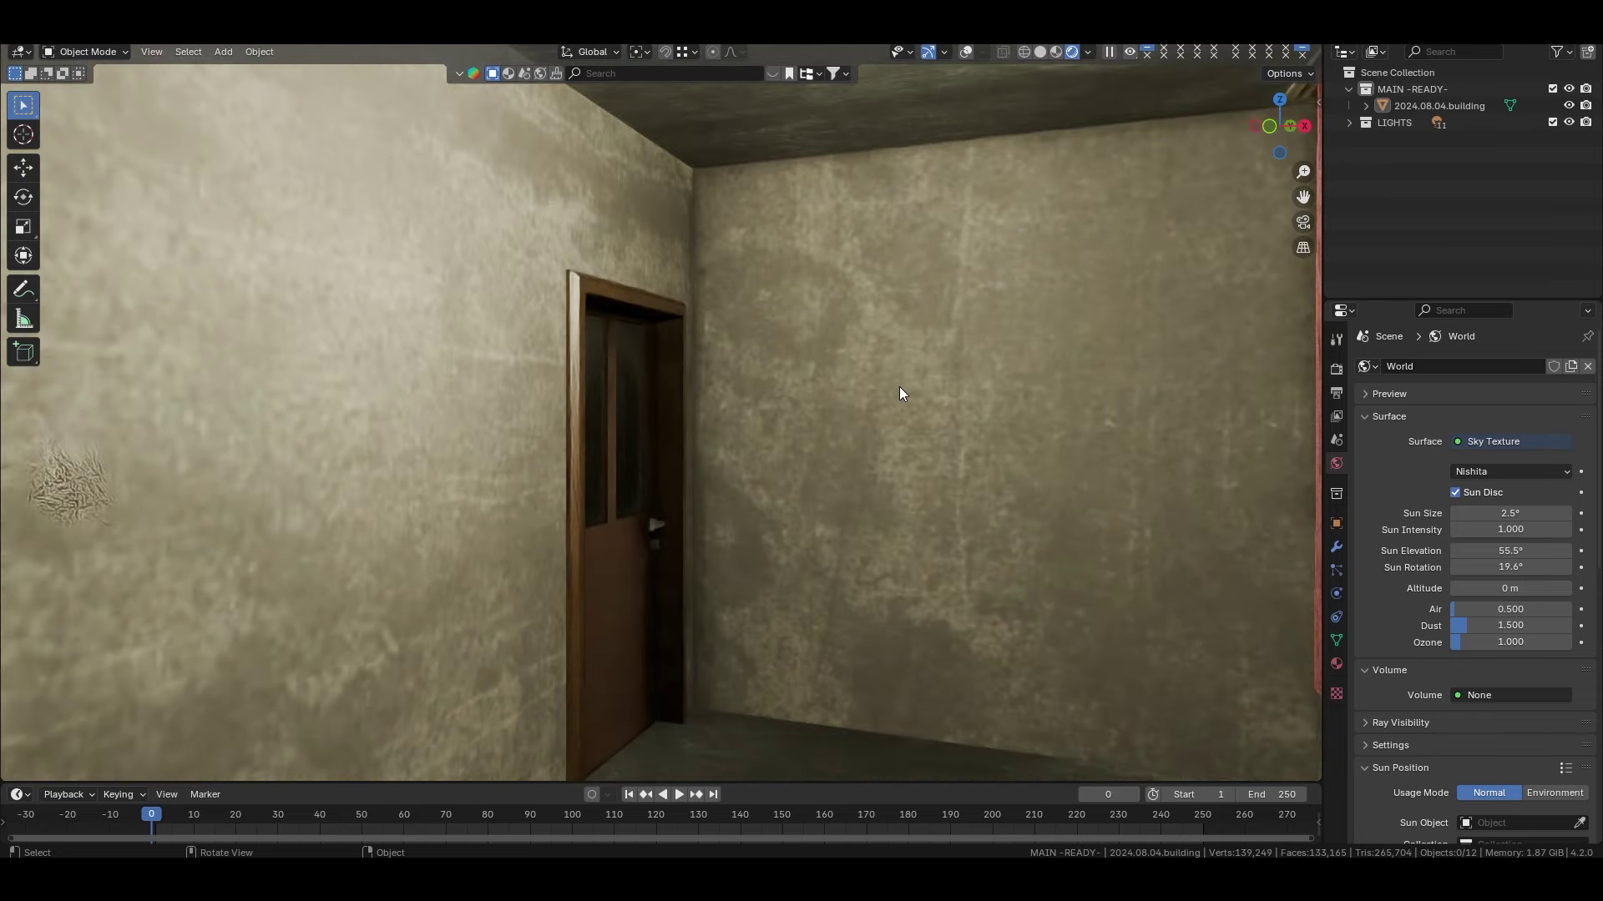
Step: Zoom back out to a three-quarter view of the whole house
scroll(900, 394, "down", 3)
scroll(900, 394, "down", 6)
scroll(899, 387, "down", 5)
mouse_move(901, 406)
middle_mouse_down()
mouse_move(872, 405)
mouse_move(933, 429)
mouse_move(843, 402)
mouse_move(860, 398)
mouse_move(873, 428)
middle_mouse_up()
scroll(843, 401, "up", 2)
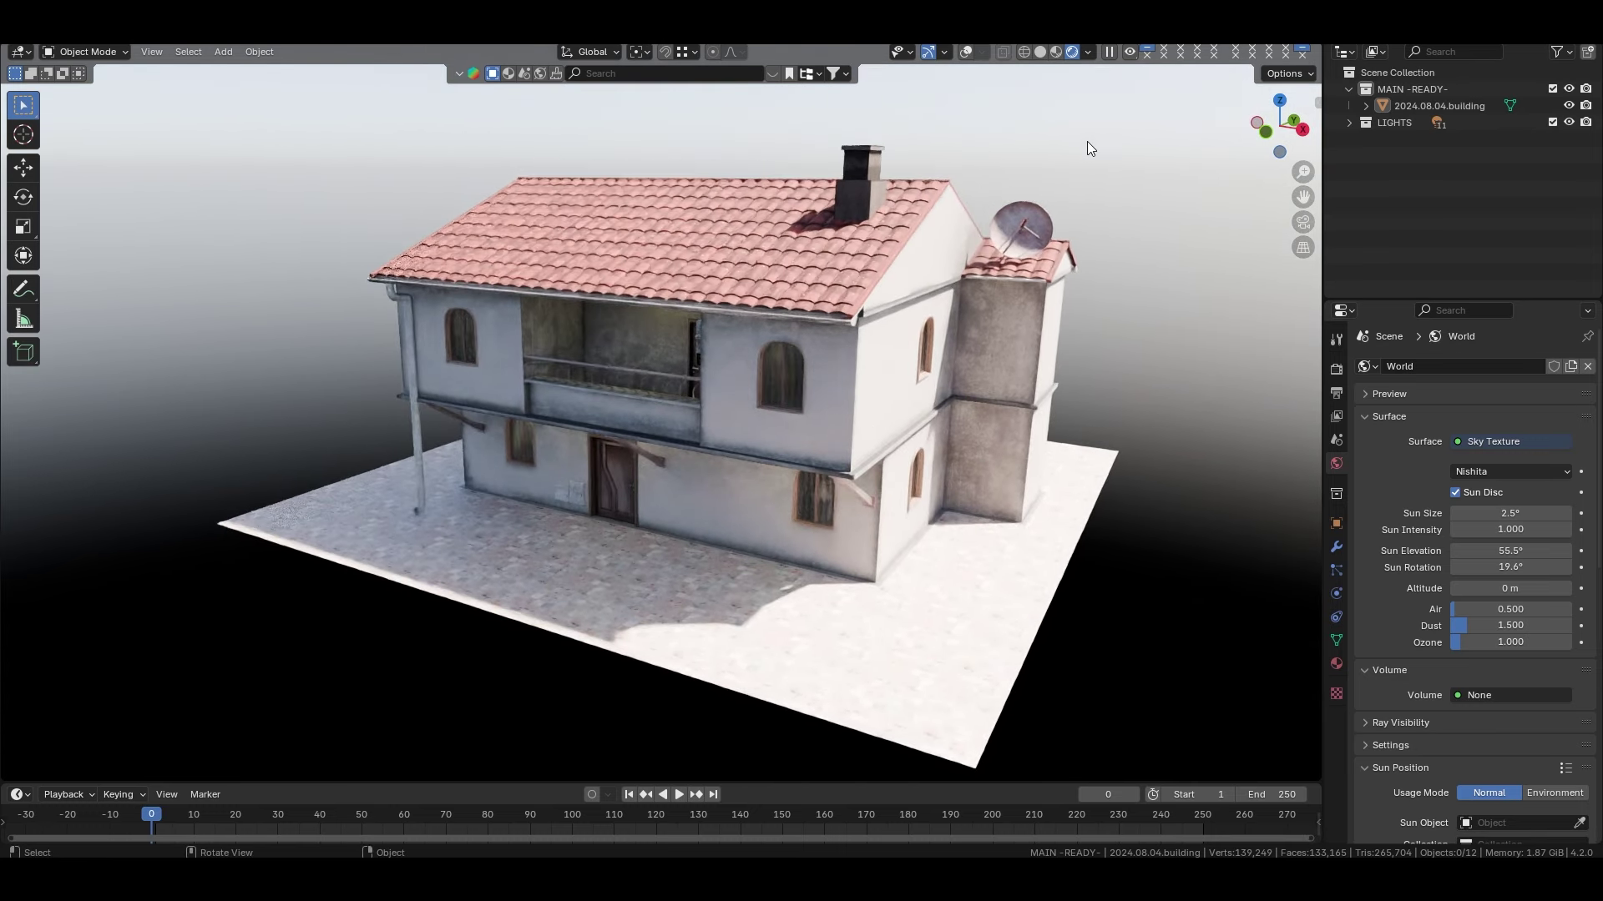
Step: Switch to Solid shading and orbit around the grey clay house
left_click(1039, 52)
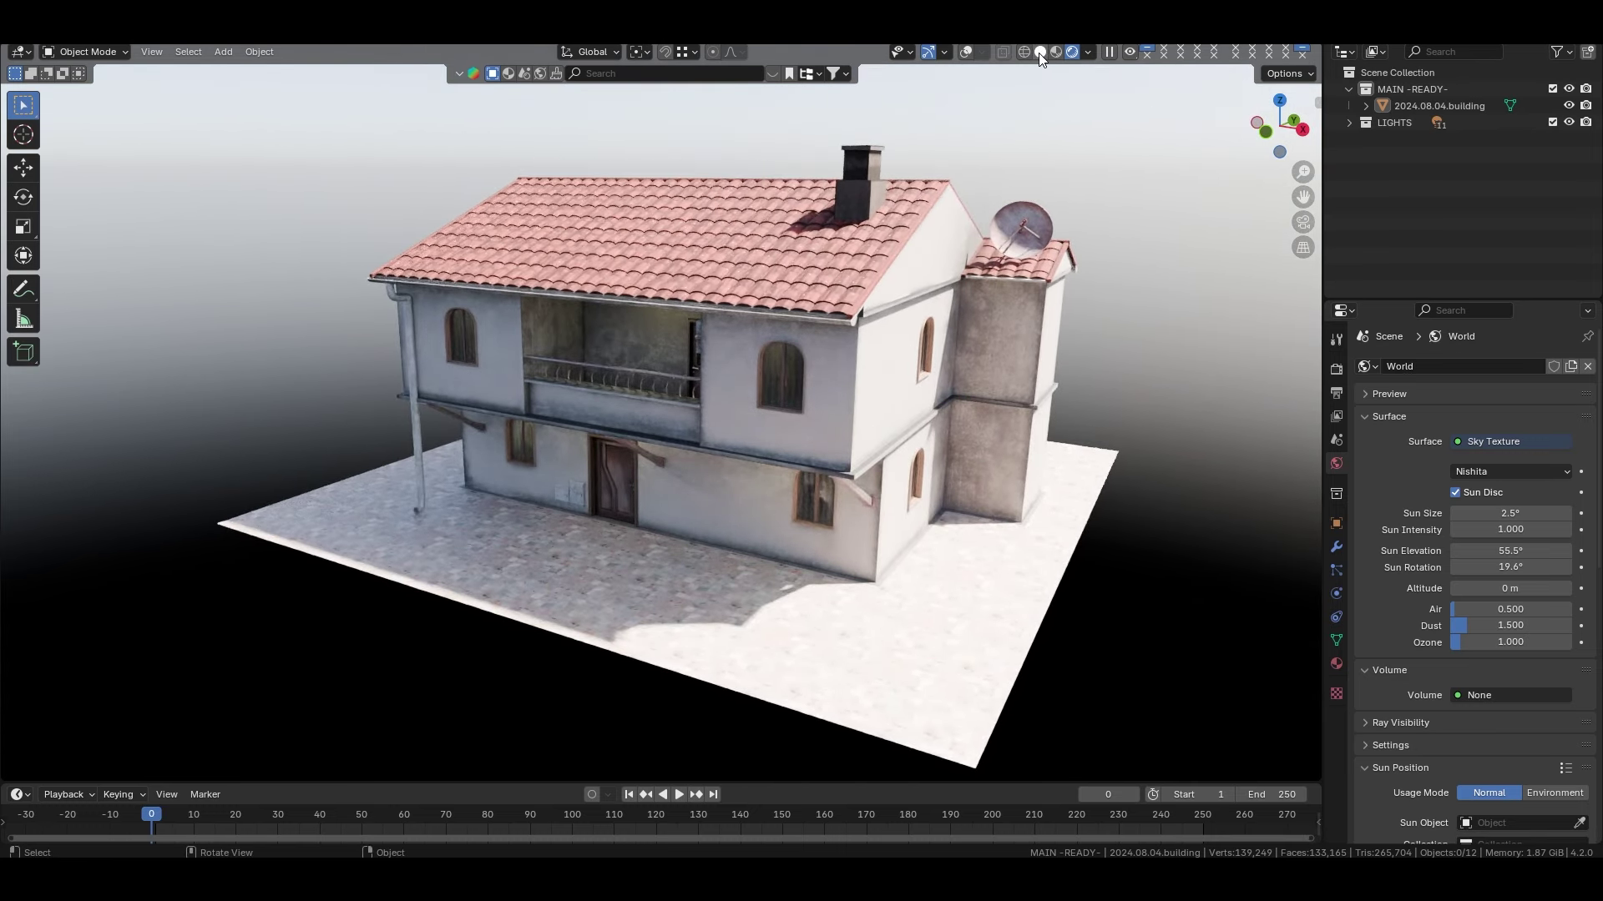
mouse_move(901, 347)
middle_mouse_down()
mouse_move(775, 366)
mouse_move(745, 394)
mouse_move(535, 377)
mouse_move(594, 466)
mouse_move(882, 404)
middle_mouse_up()
scroll(705, 441, "down", 5)
mouse_move(706, 441)
middle_mouse_down()
mouse_move(530, 420)
mouse_move(720, 394)
mouse_move(613, 478)
middle_mouse_up()
scroll(612, 478, "up", 2)
mouse_move(673, 415)
middle_mouse_down()
mouse_move(750, 592)
mouse_move(737, 443)
mouse_move(789, 434)
mouse_move(864, 452)
mouse_move(747, 470)
middle_mouse_up()
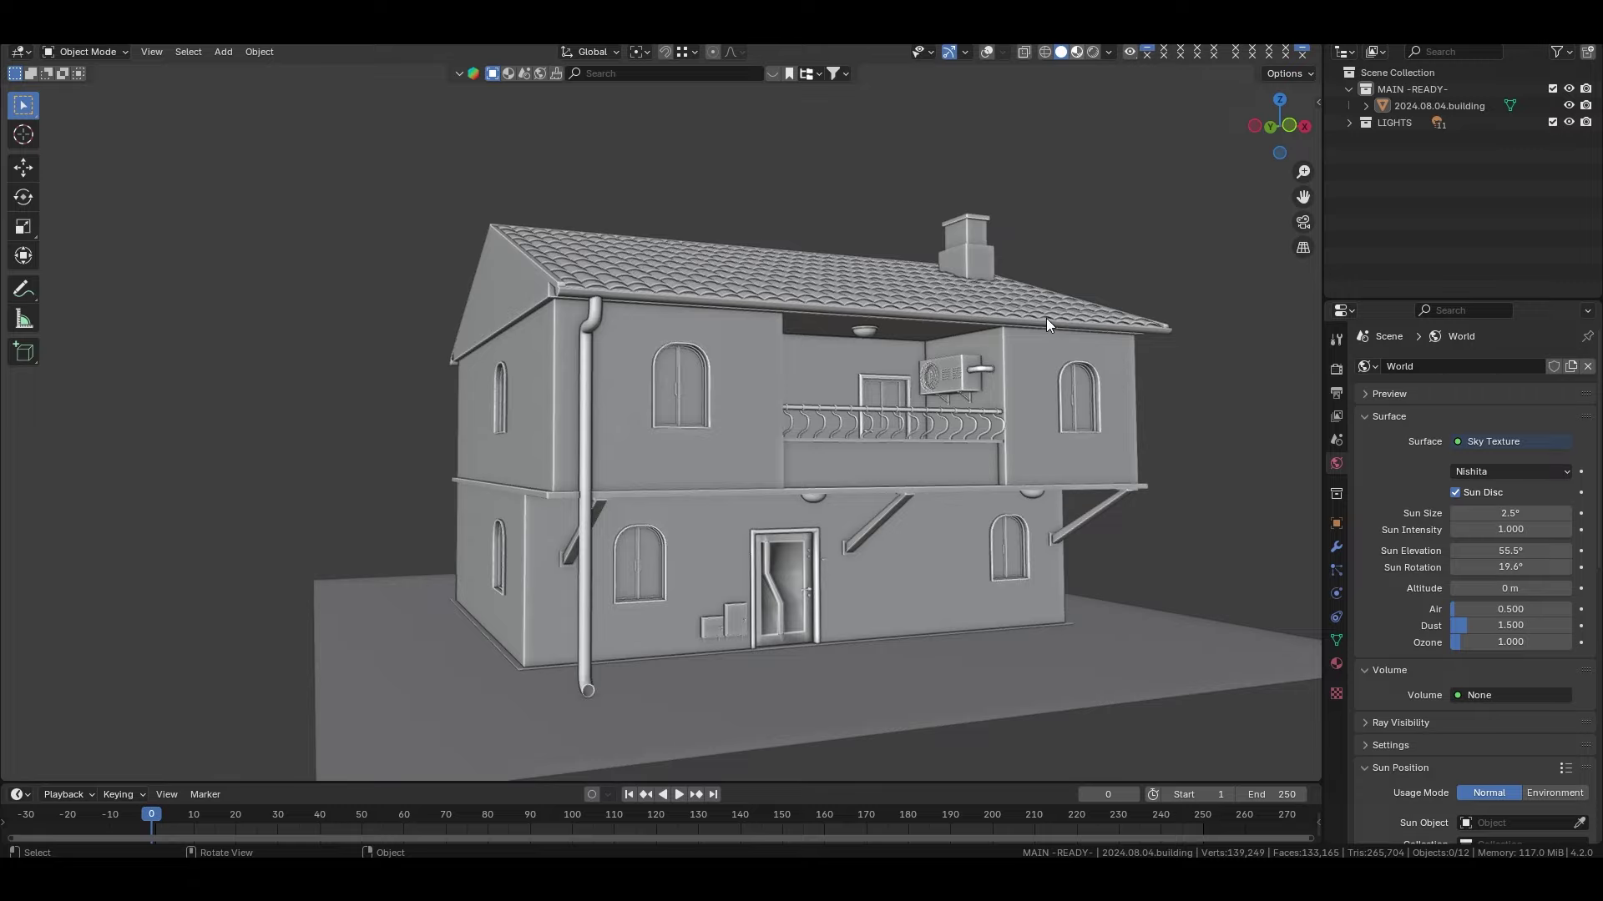
Step: Switch to Material Preview shading and view the textured house corner up close
key("z")
mouse_move(928, 357)
middle_mouse_down()
mouse_move(940, 374)
mouse_move(1135, 376)
mouse_move(1270, 411)
mouse_move(659, 422)
mouse_move(830, 401)
mouse_move(512, 441)
mouse_move(834, 370)
mouse_move(847, 336)
mouse_move(1114, 110)
middle_mouse_up()
scroll(888, 336, "up", 3)
scroll(845, 337, "down", 3)
scroll(845, 337, "down", 2)
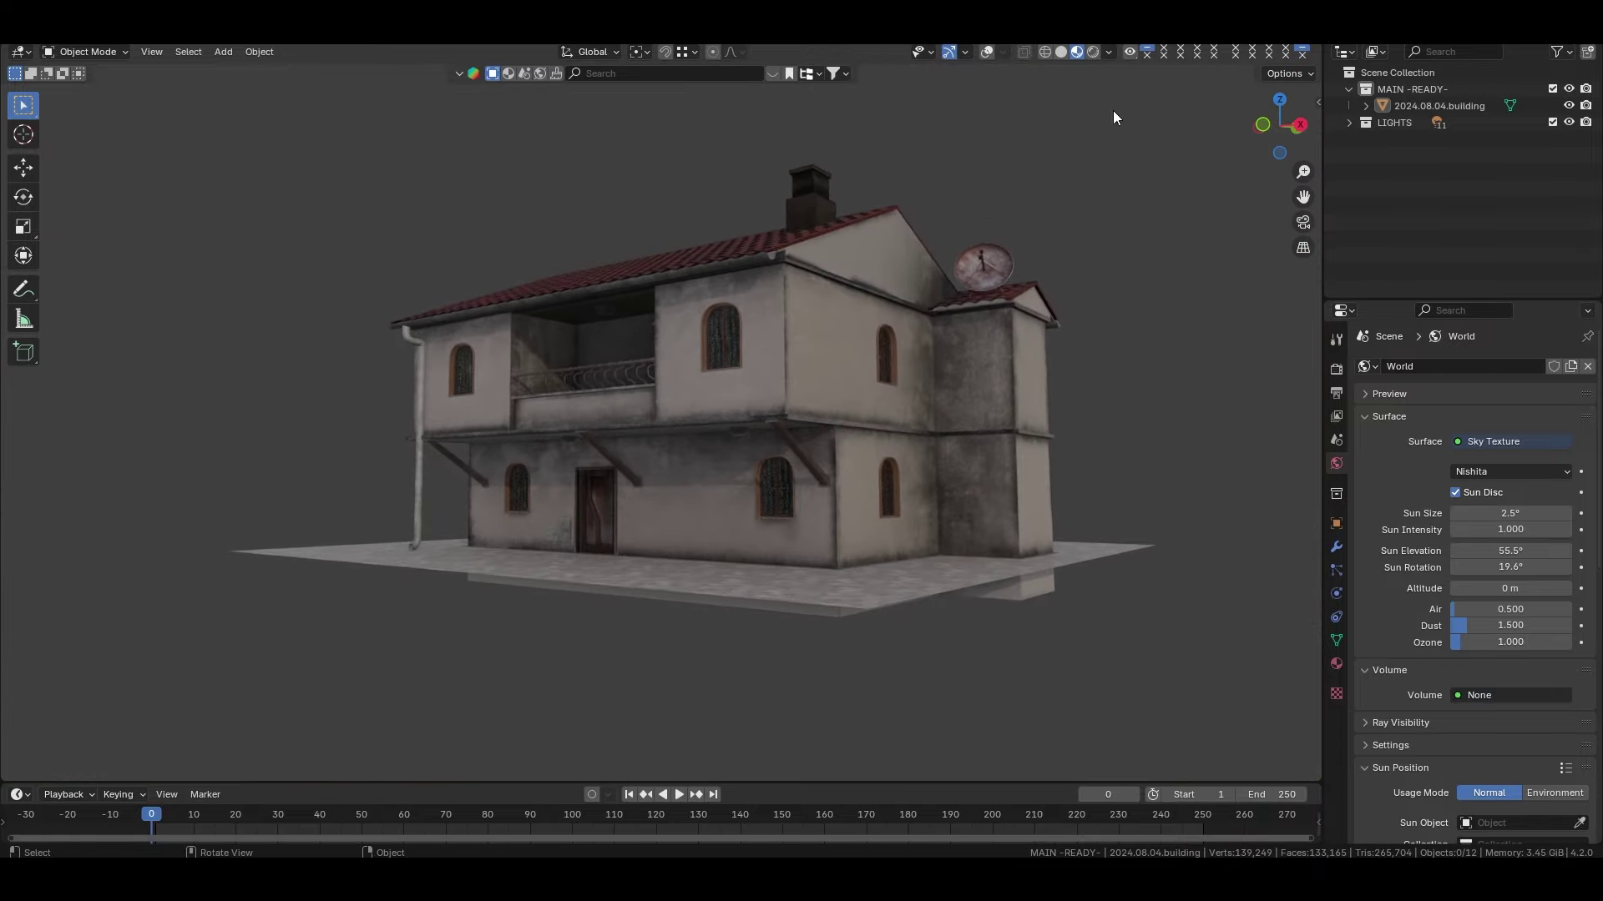
Step: Switch to Rendered shading and orbit closer to the house
left_click(1089, 51)
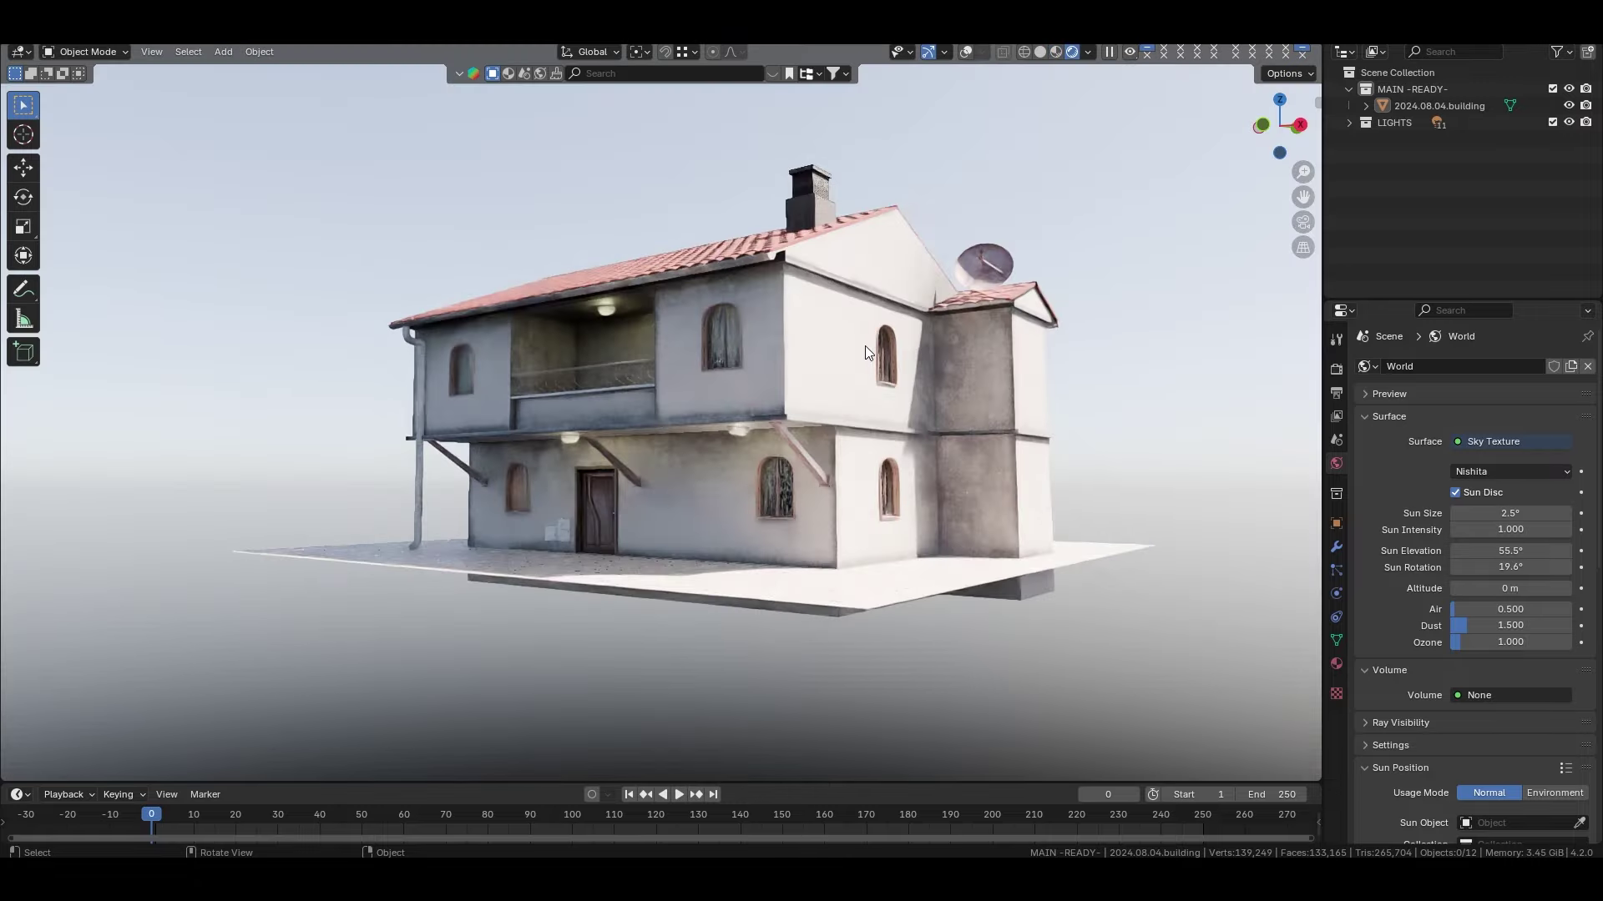
scroll(865, 345, "up", 2)
mouse_move(865, 346)
middle_mouse_down()
mouse_move(802, 358)
mouse_move(815, 419)
mouse_move(838, 361)
middle_mouse_up()
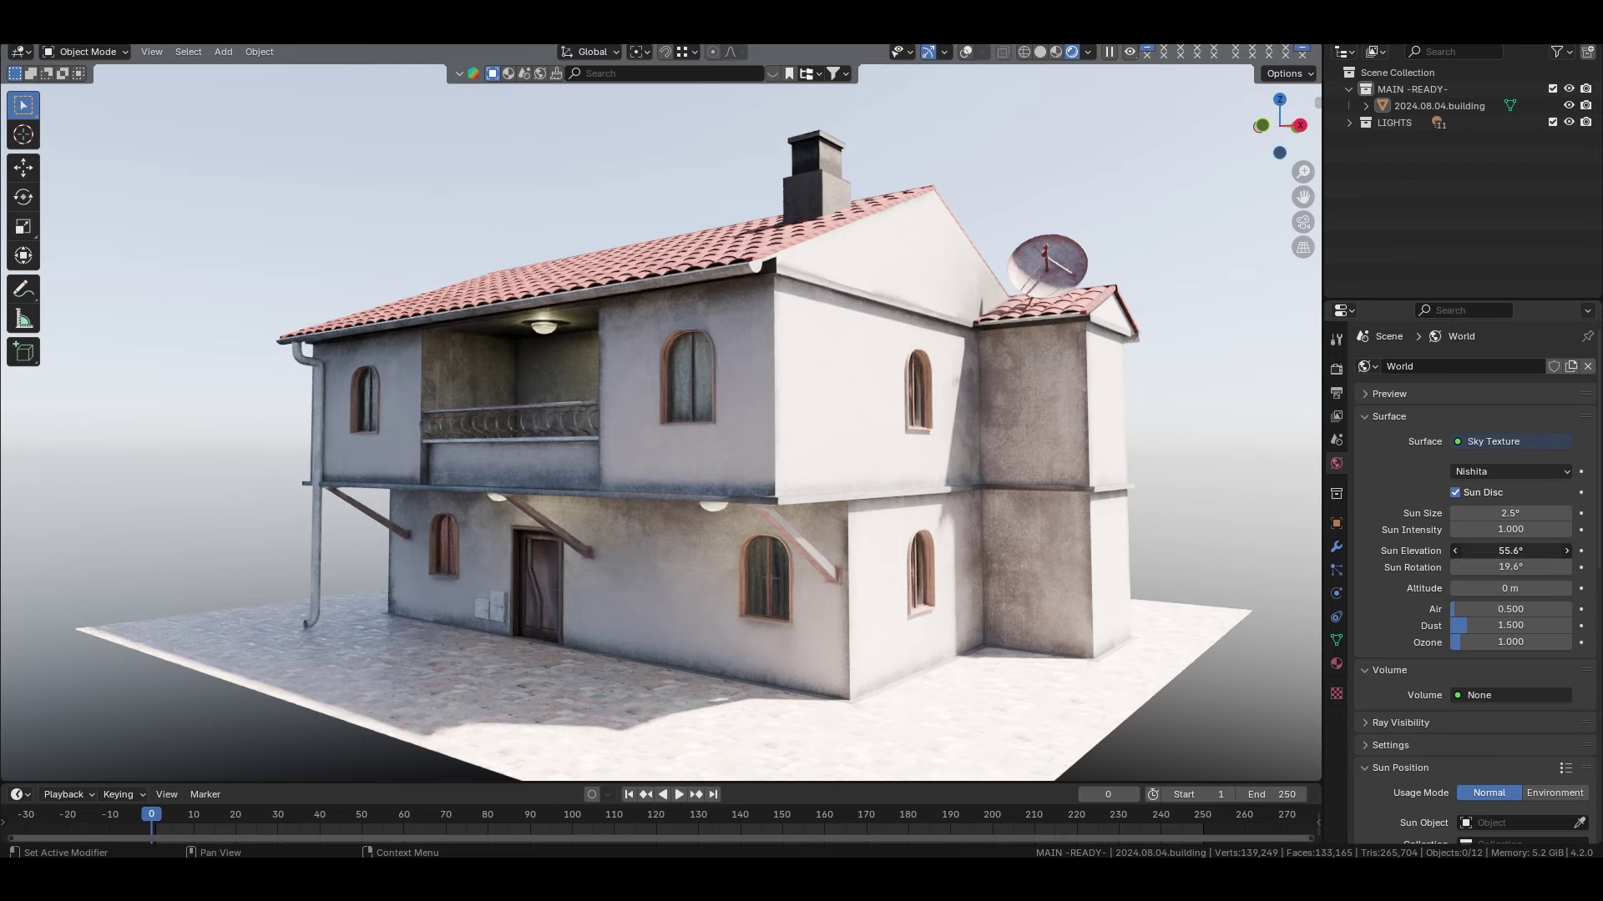
Step: Raise the Sky Texture sun elevation in stages from 55.6° to 181°
left_click_drag(1510, 552, 1515, 550)
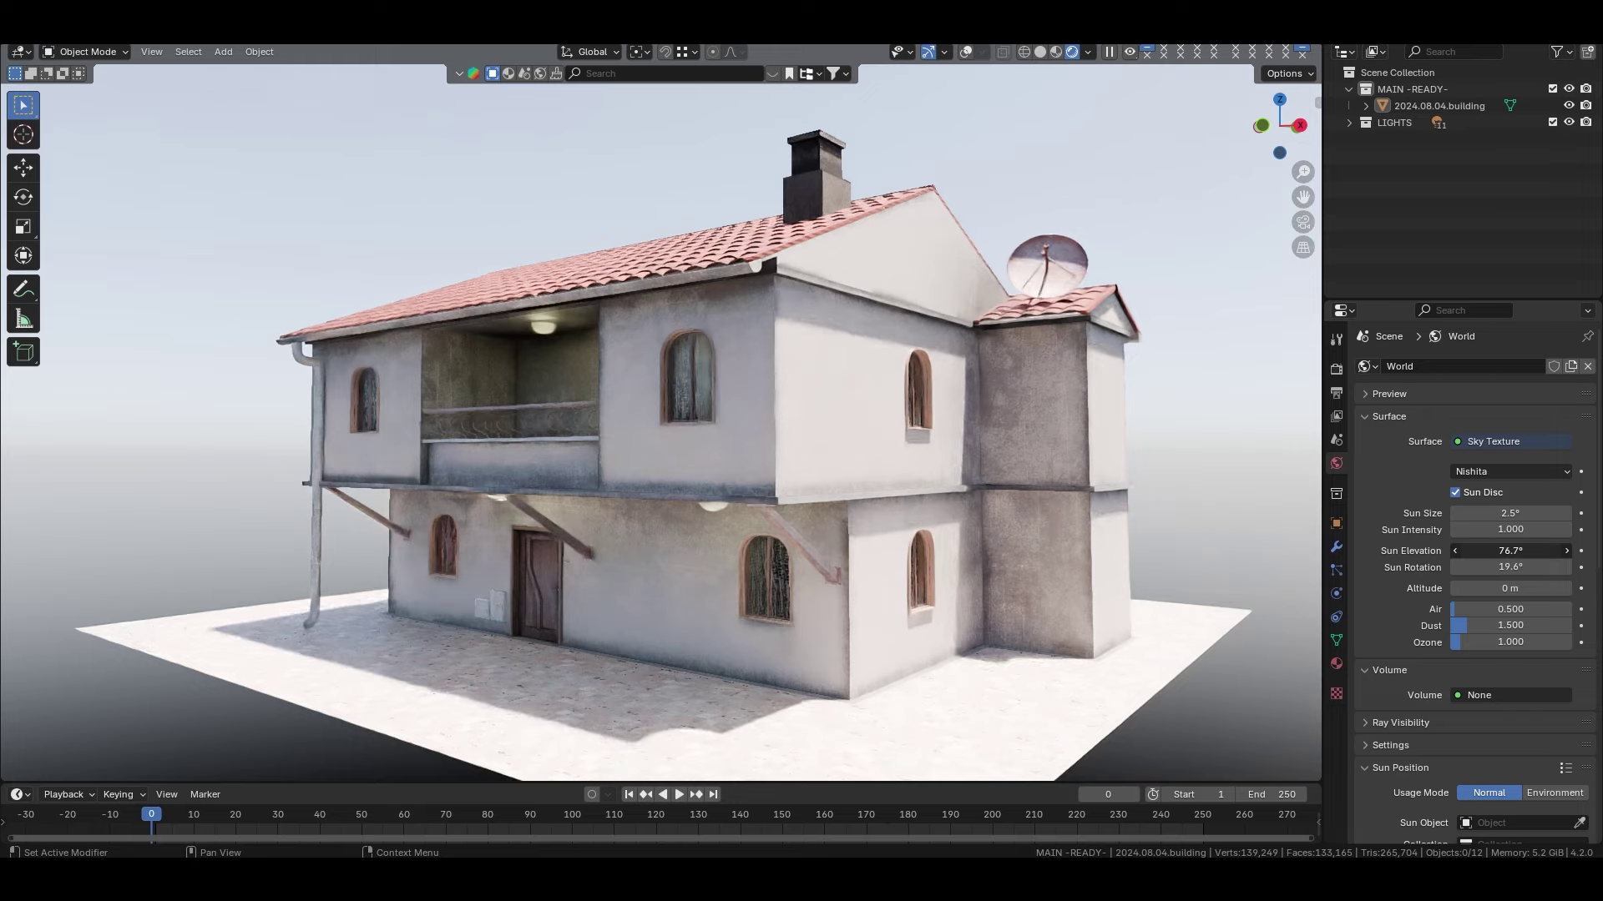
left_click_drag(1511, 551, 1543, 552)
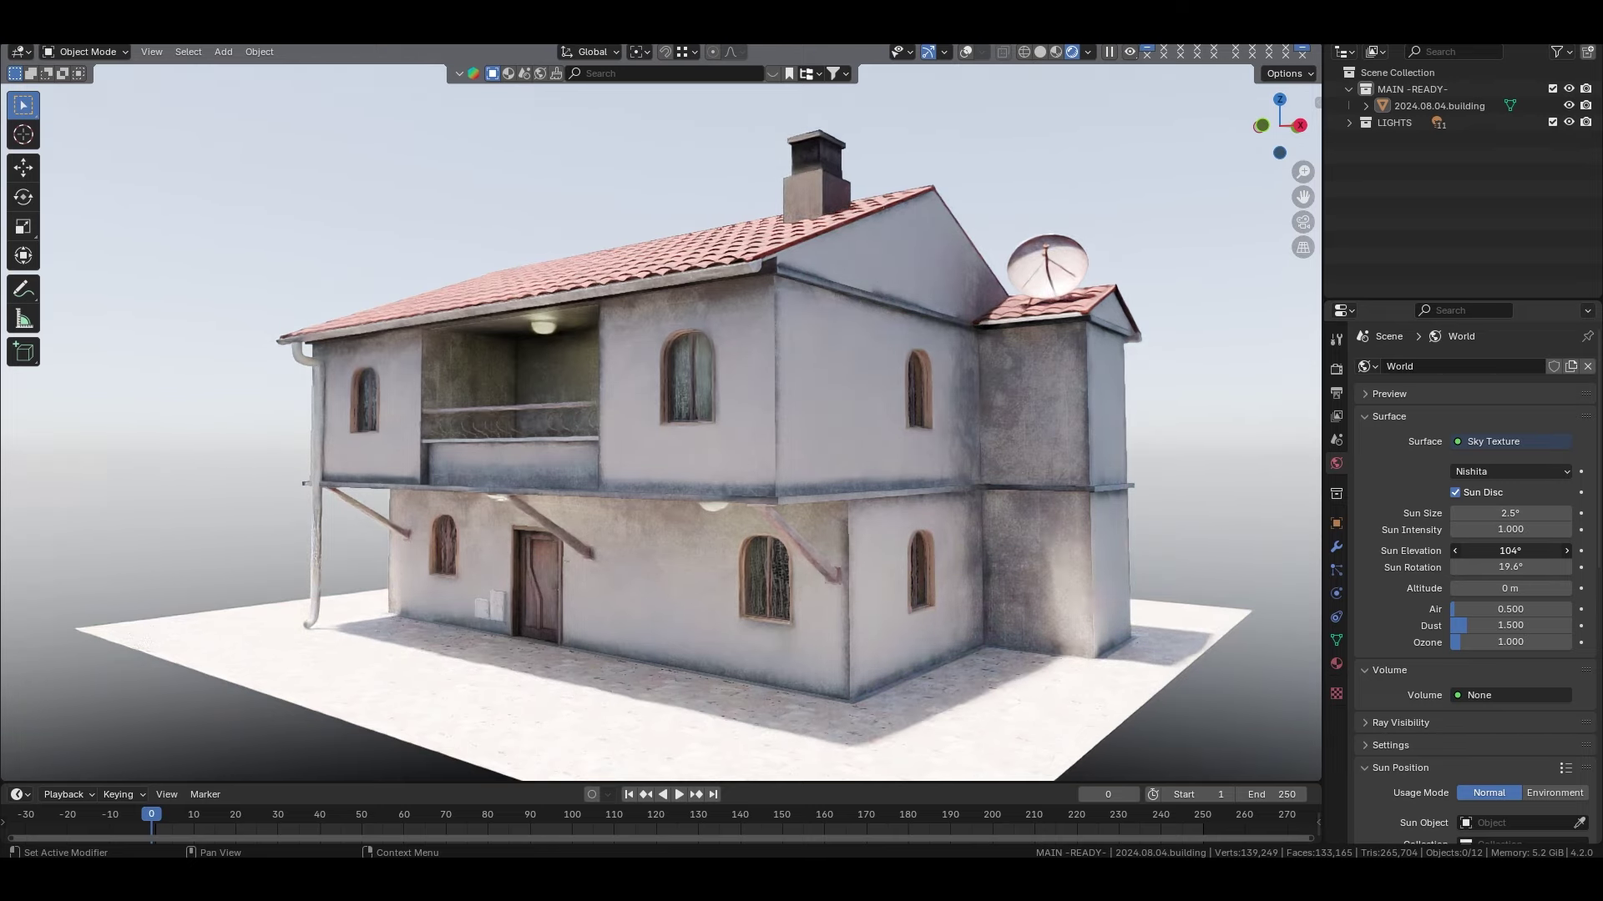
left_click_drag(1510, 551, 1516, 551)
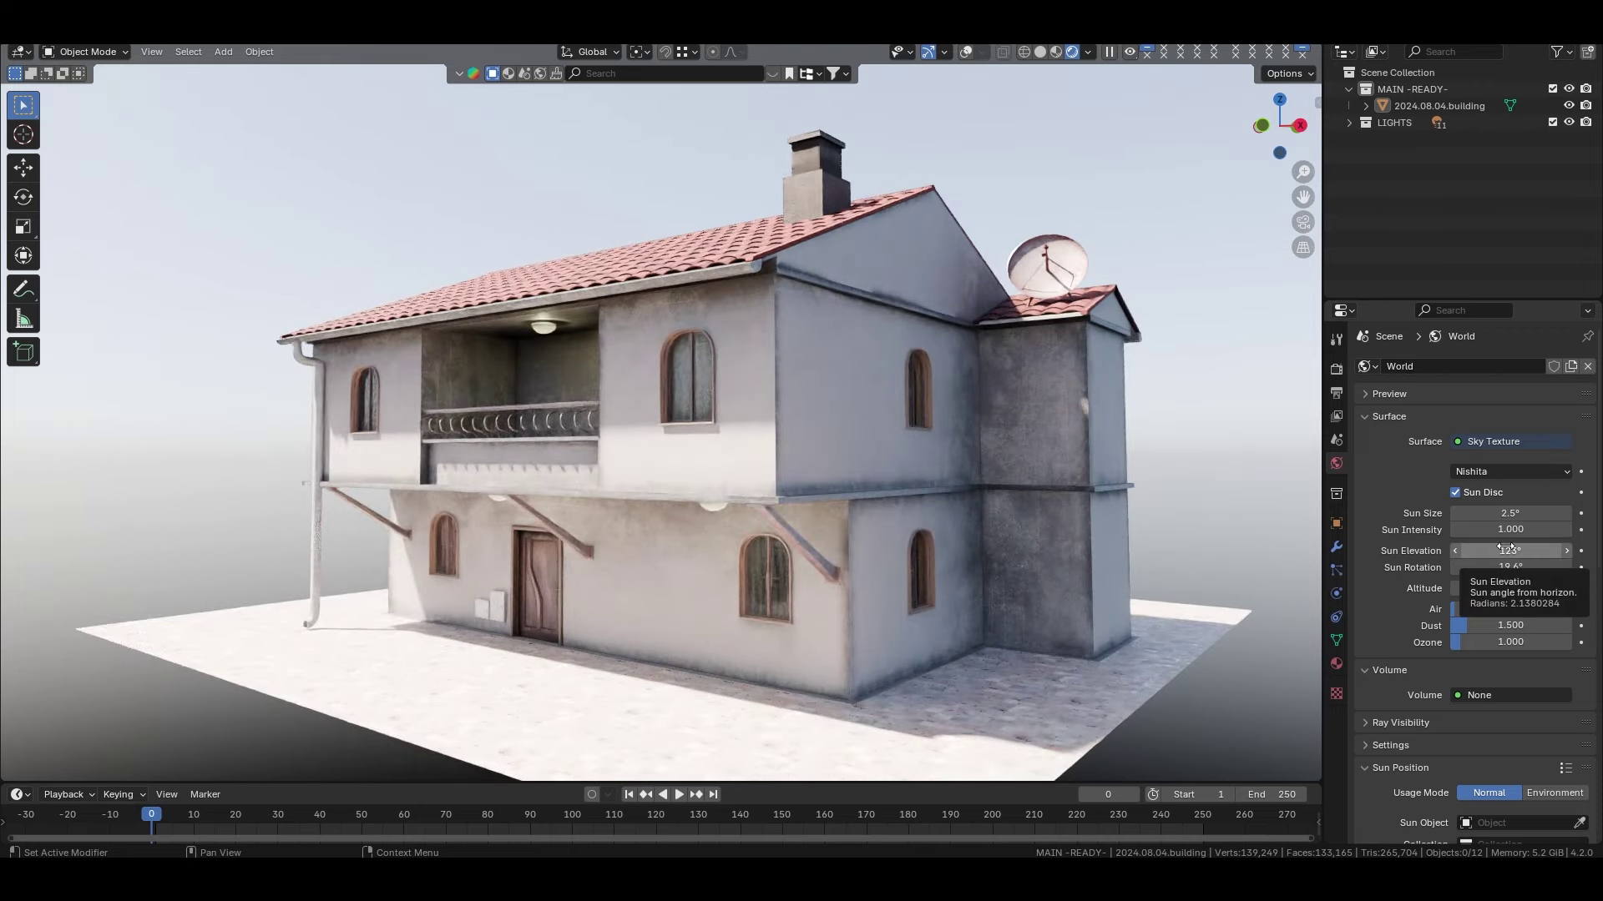
left_click_drag(1510, 551, 1516, 550)
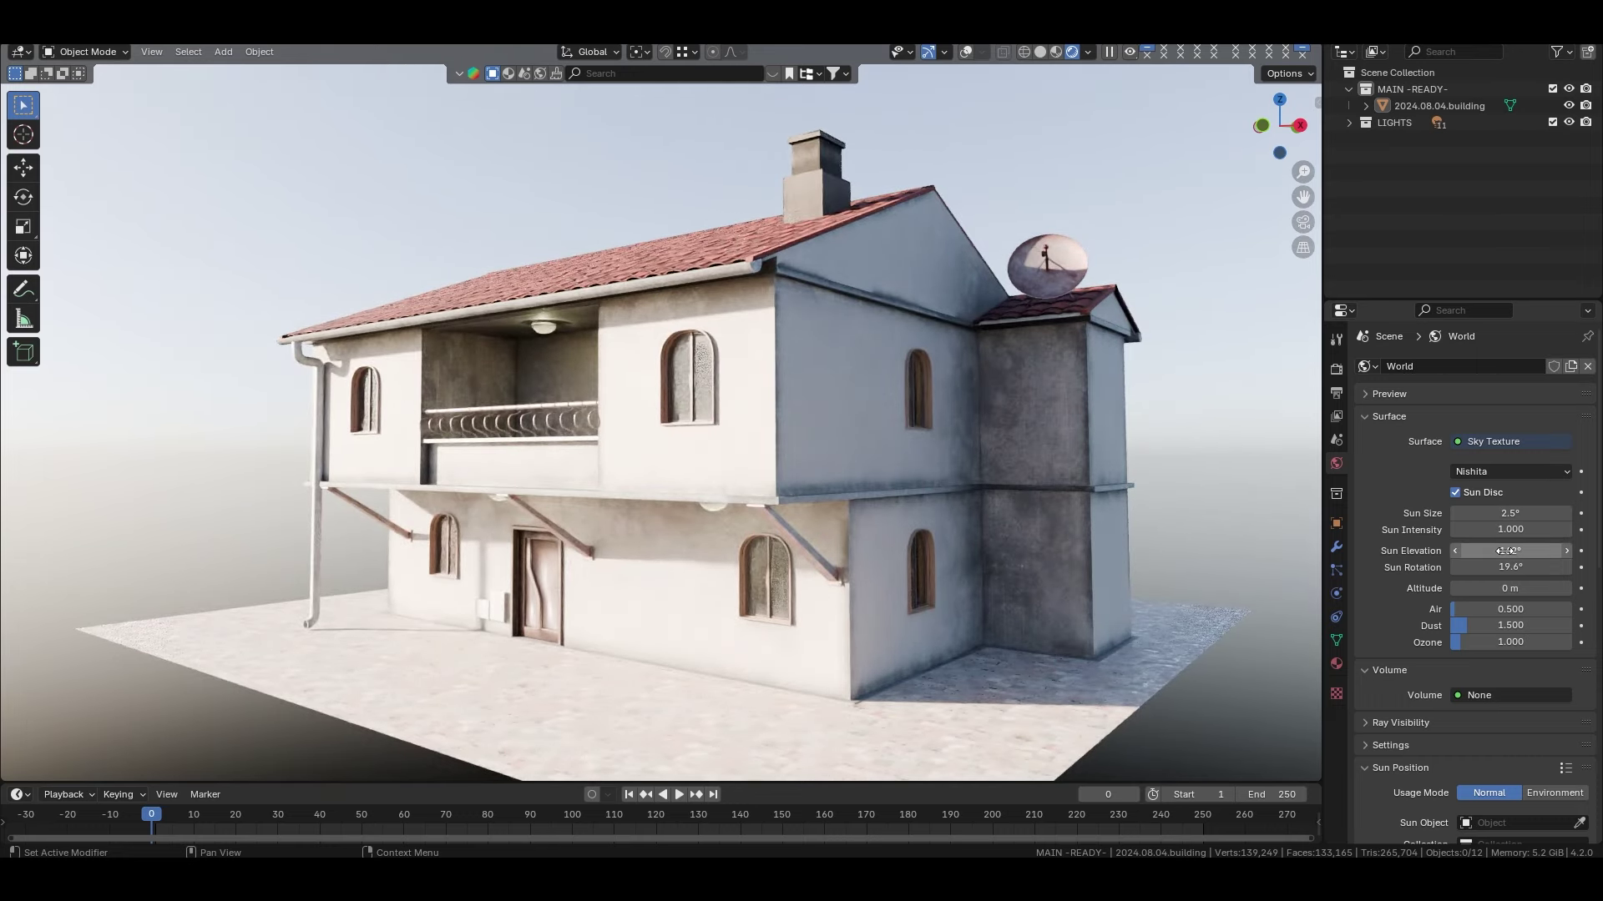
left_click_drag(1510, 551, 1494, 551)
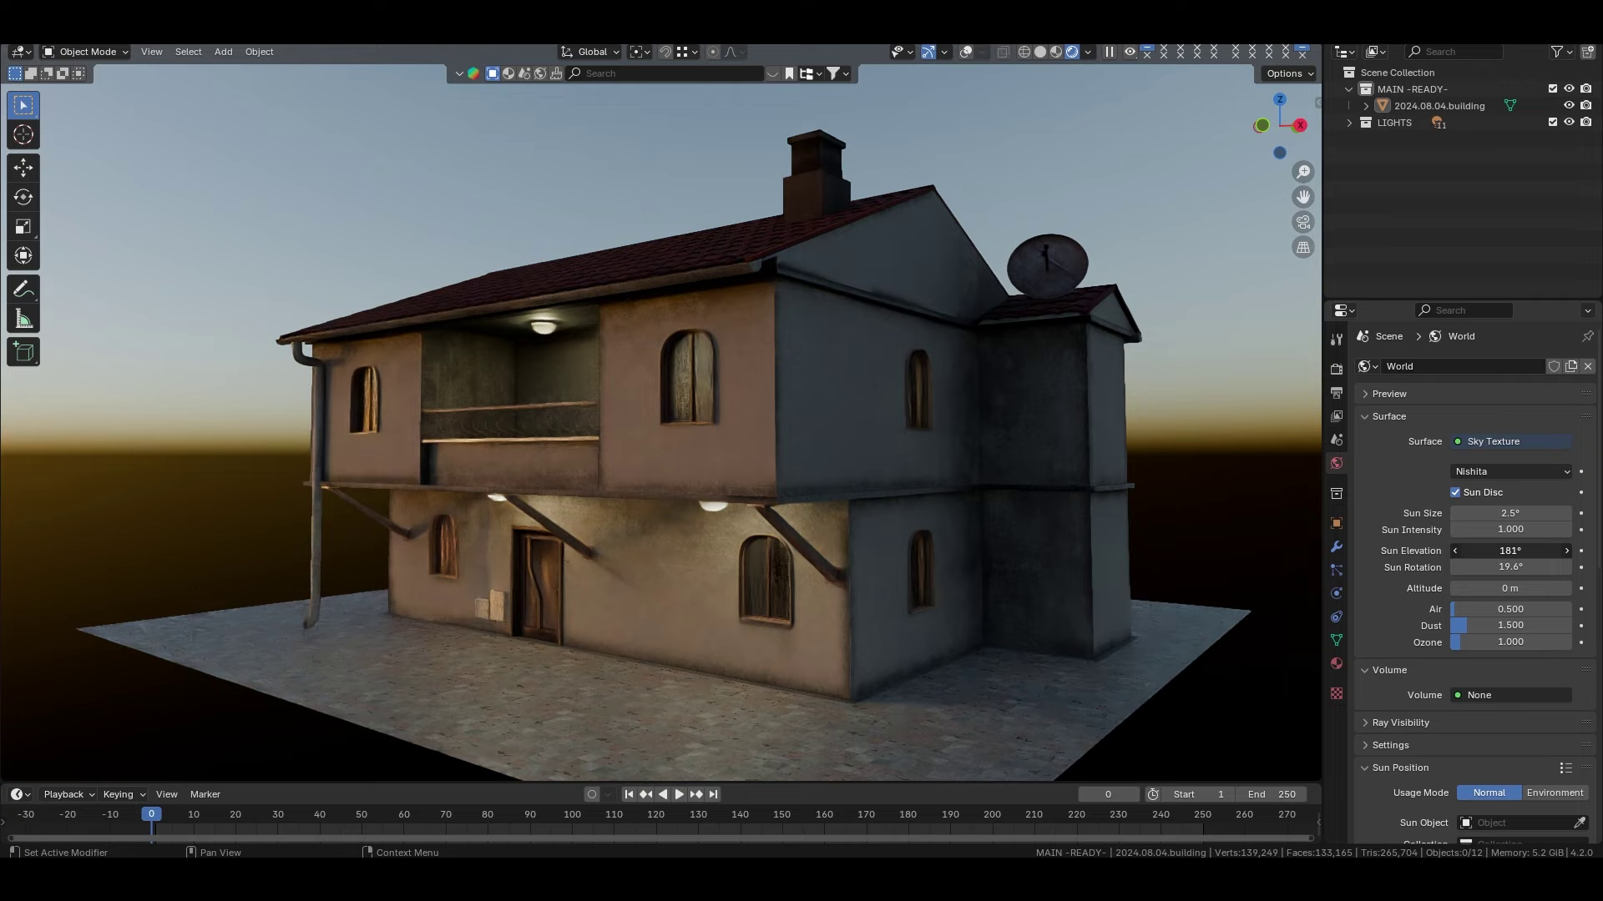
Step: Sink the sun elevation to 191° for night and view the lit wall lamps
left_click_drag(1510, 551, 1514, 552)
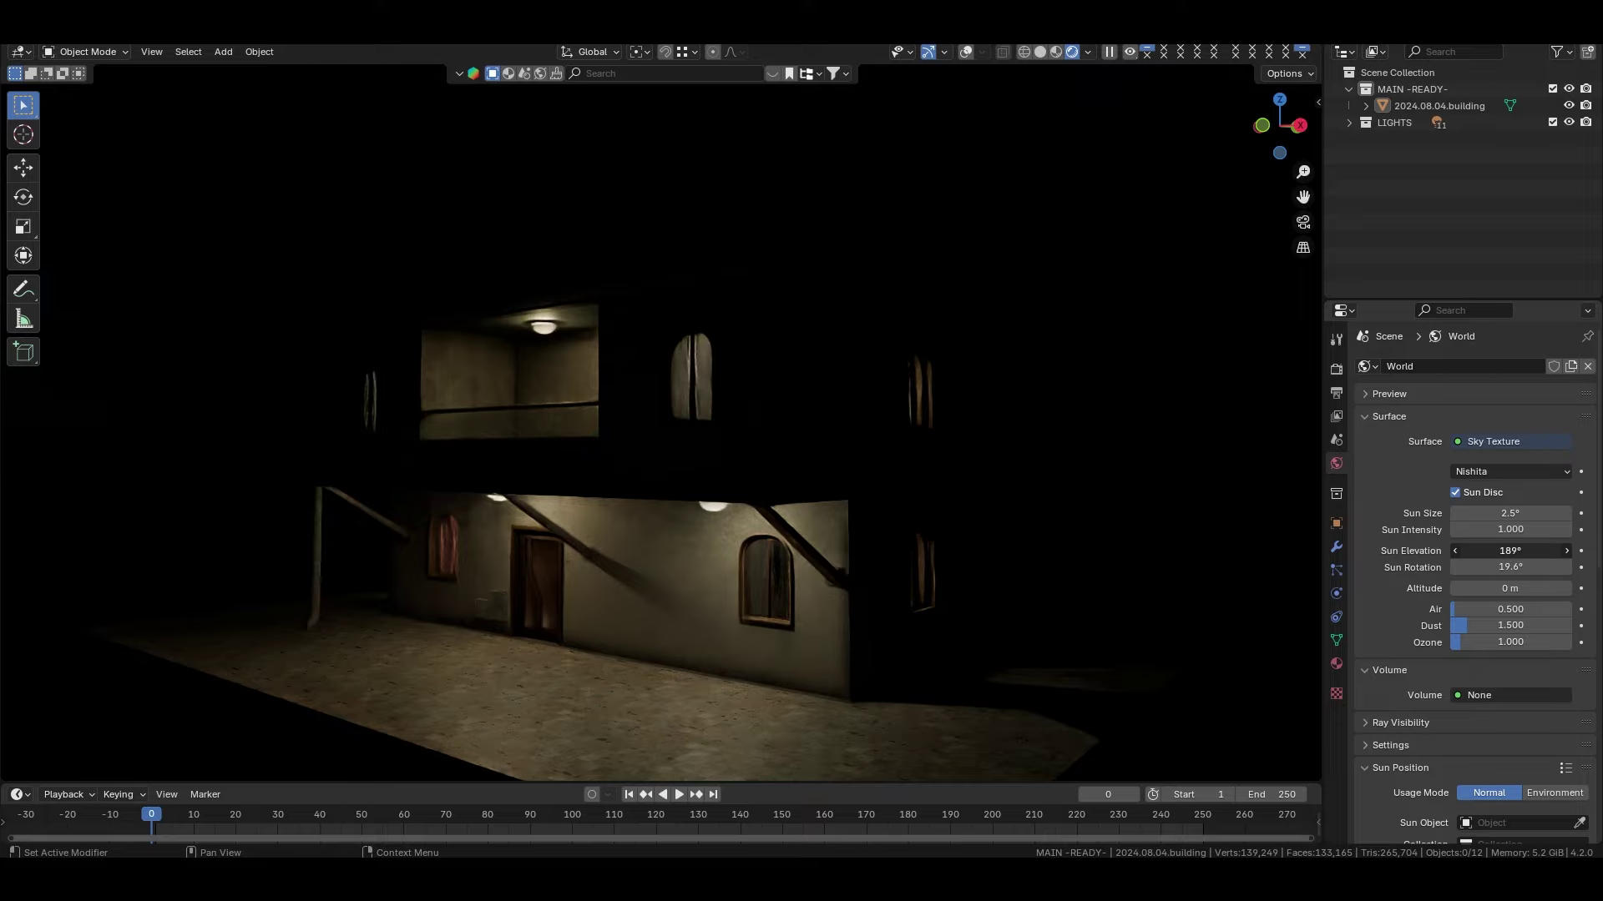
left_click_drag(1510, 551, 1512, 551)
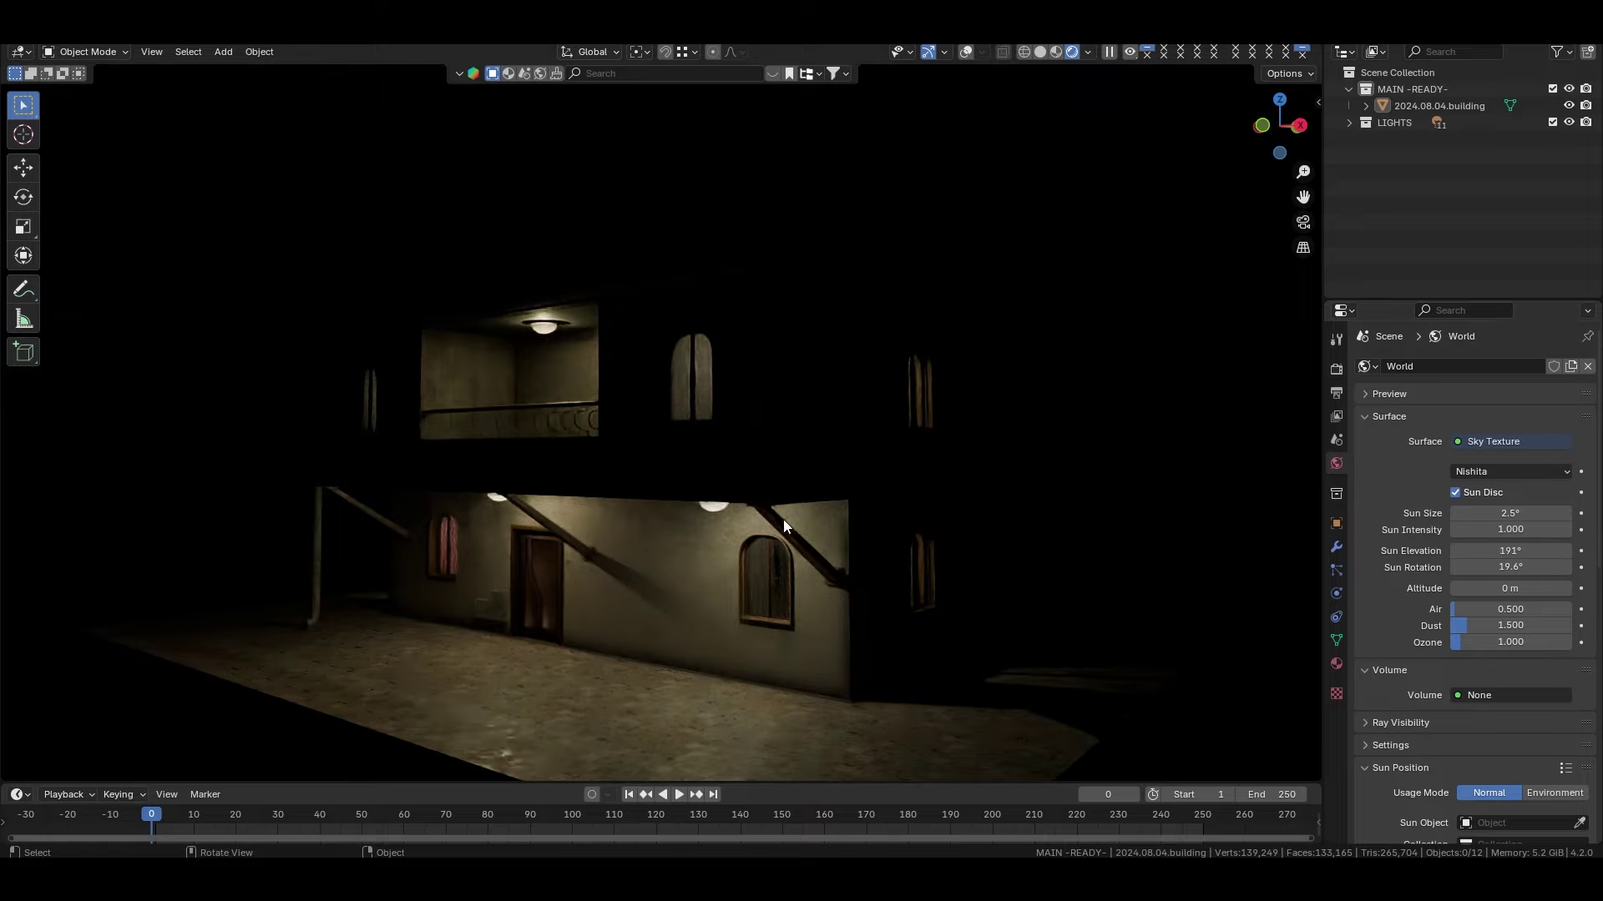
mouse_move(783, 520)
middle_mouse_down()
mouse_move(725, 552)
mouse_move(707, 530)
mouse_move(1057, 382)
mouse_move(982, 361)
mouse_move(865, 387)
mouse_move(845, 430)
mouse_move(613, 416)
mouse_move(715, 395)
middle_mouse_up()
scroll(980, 360, "up", 4)
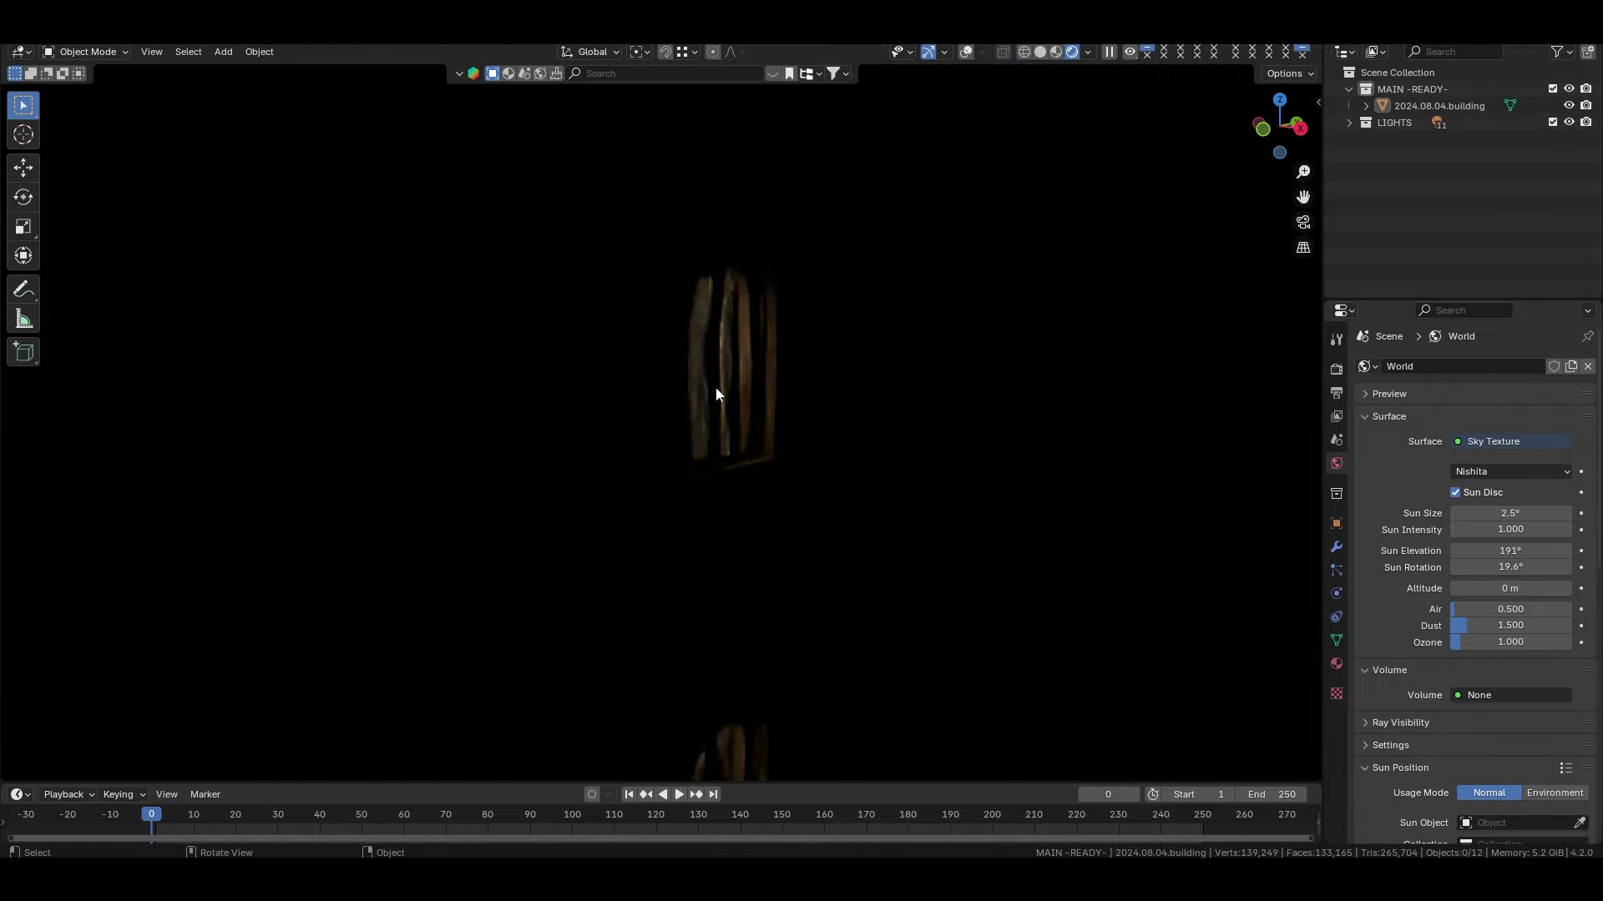
mouse_move(796, 312)
middle_mouse_down()
mouse_move(563, 394)
mouse_move(448, 473)
mouse_move(709, 330)
mouse_move(833, 350)
mouse_move(853, 422)
mouse_move(837, 465)
mouse_move(684, 167)
mouse_move(745, 449)
mouse_move(811, 471)
mouse_move(736, 386)
mouse_move(694, 383)
mouse_move(697, 311)
mouse_move(743, 553)
mouse_move(705, 323)
mouse_move(748, 380)
mouse_move(666, 353)
mouse_move(731, 413)
mouse_move(716, 383)
mouse_move(729, 386)
mouse_move(734, 442)
middle_mouse_up()
Step: Zoom out and lower the sun elevation back to 148° for daylight
scroll(809, 470, "down", 2)
scroll(810, 471, "down", 3)
scroll(666, 360, "down", 6)
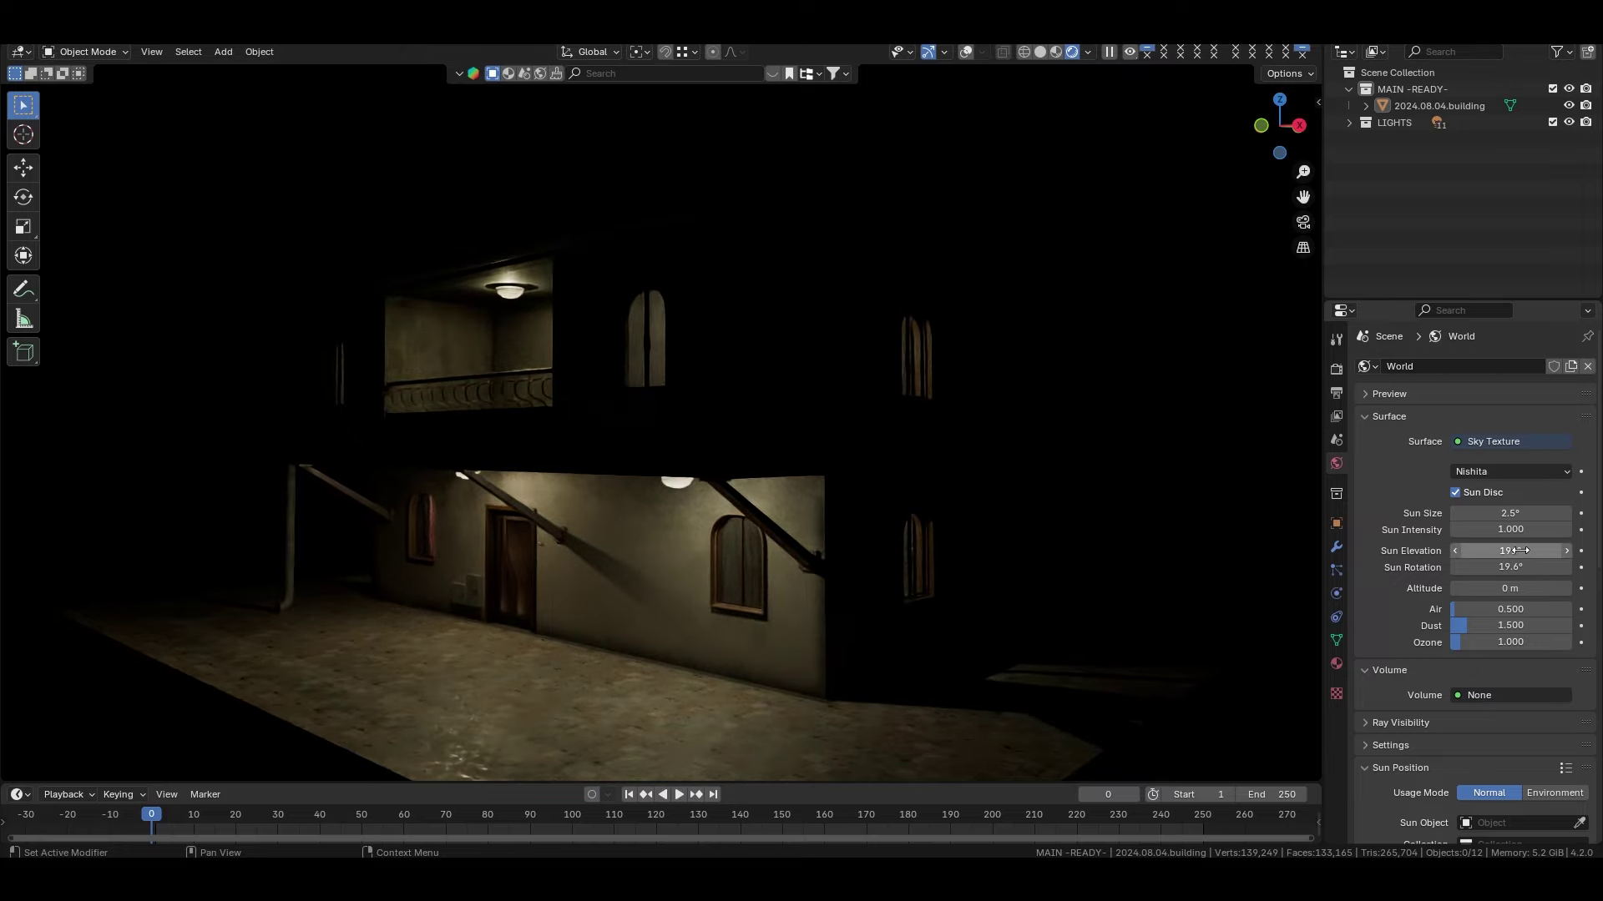
left_click_drag(1510, 552, 1466, 551)
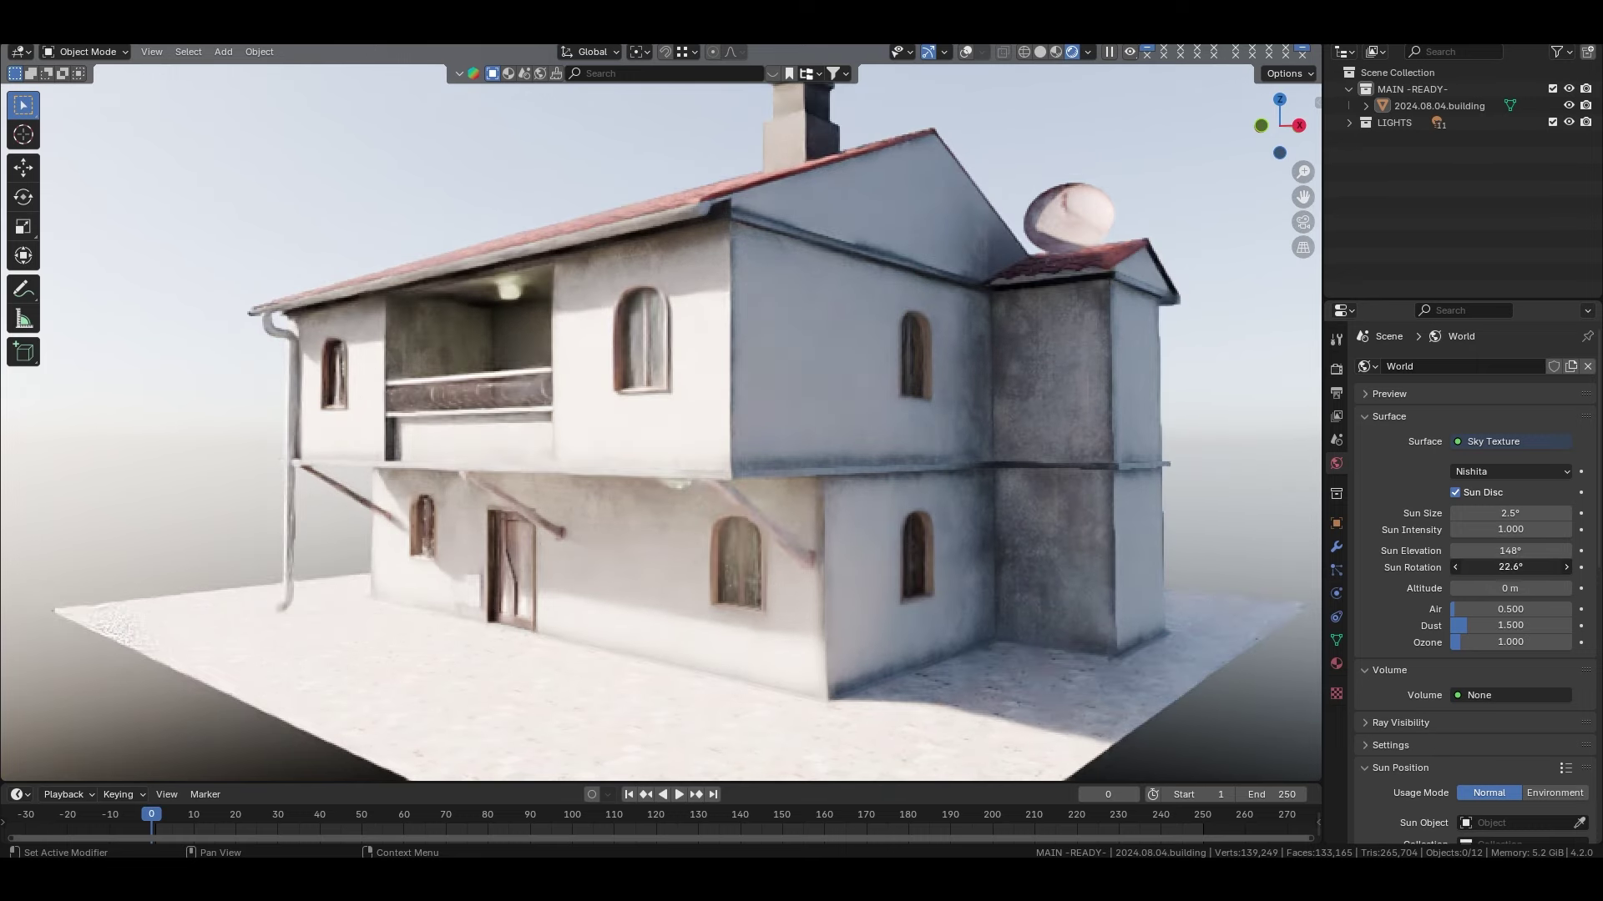
Step: Set the sun rotation to 170° and view the new shadows from the front
left_click_drag(1510, 567, 1562, 567)
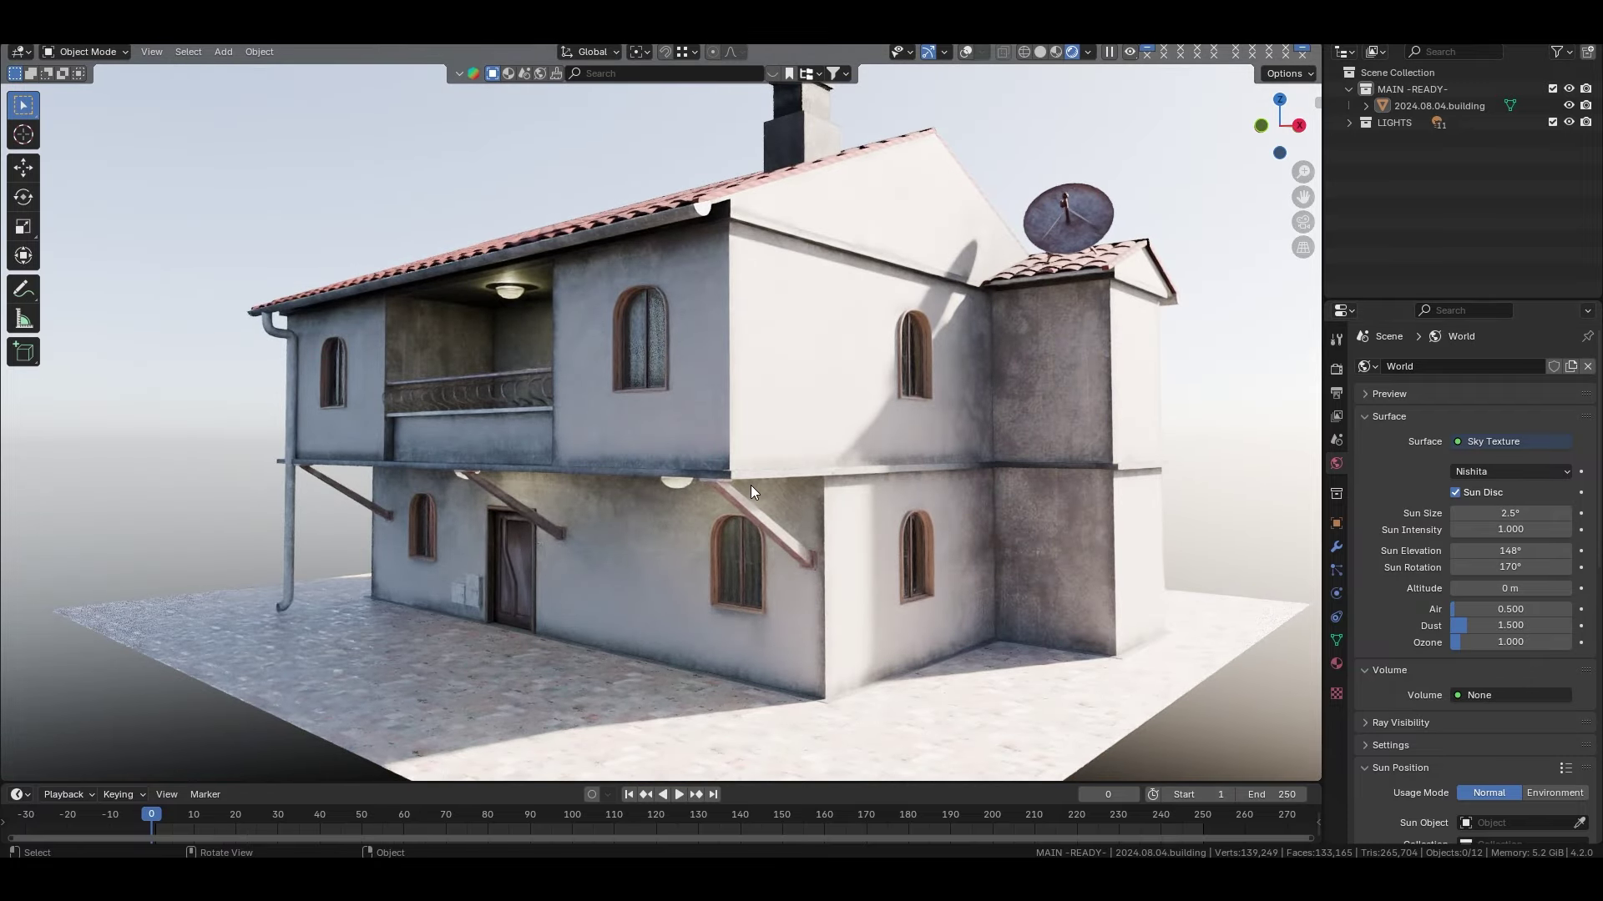
mouse_move(750, 485)
middle_mouse_down()
mouse_move(828, 488)
mouse_move(779, 490)
mouse_move(803, 461)
mouse_move(854, 451)
mouse_move(746, 503)
mouse_move(697, 499)
mouse_move(865, 508)
mouse_move(627, 427)
mouse_move(650, 412)
mouse_move(684, 442)
mouse_move(683, 488)
mouse_move(684, 459)
middle_mouse_up()
scroll(779, 490, "down", 5)
scroll(673, 466, "down", 1)
scroll(868, 480, "up", 2)
Step: Save 2024.08.02.game.blend, inspect the wireframe, then return to Rendered shading
key("ctrl+s")
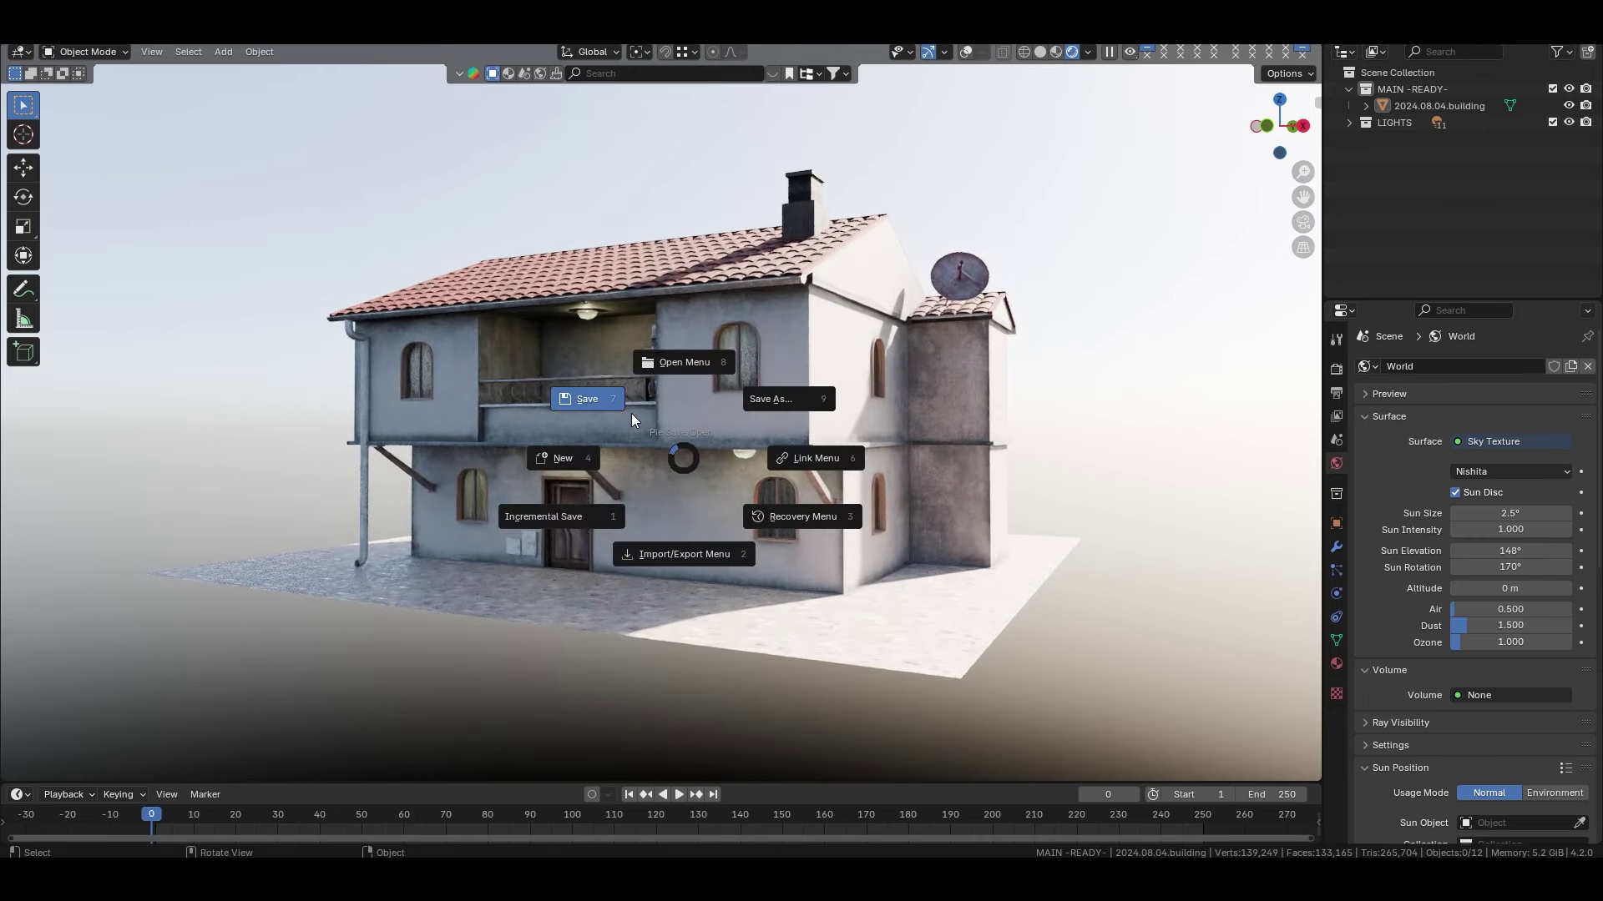
left_click(1026, 51)
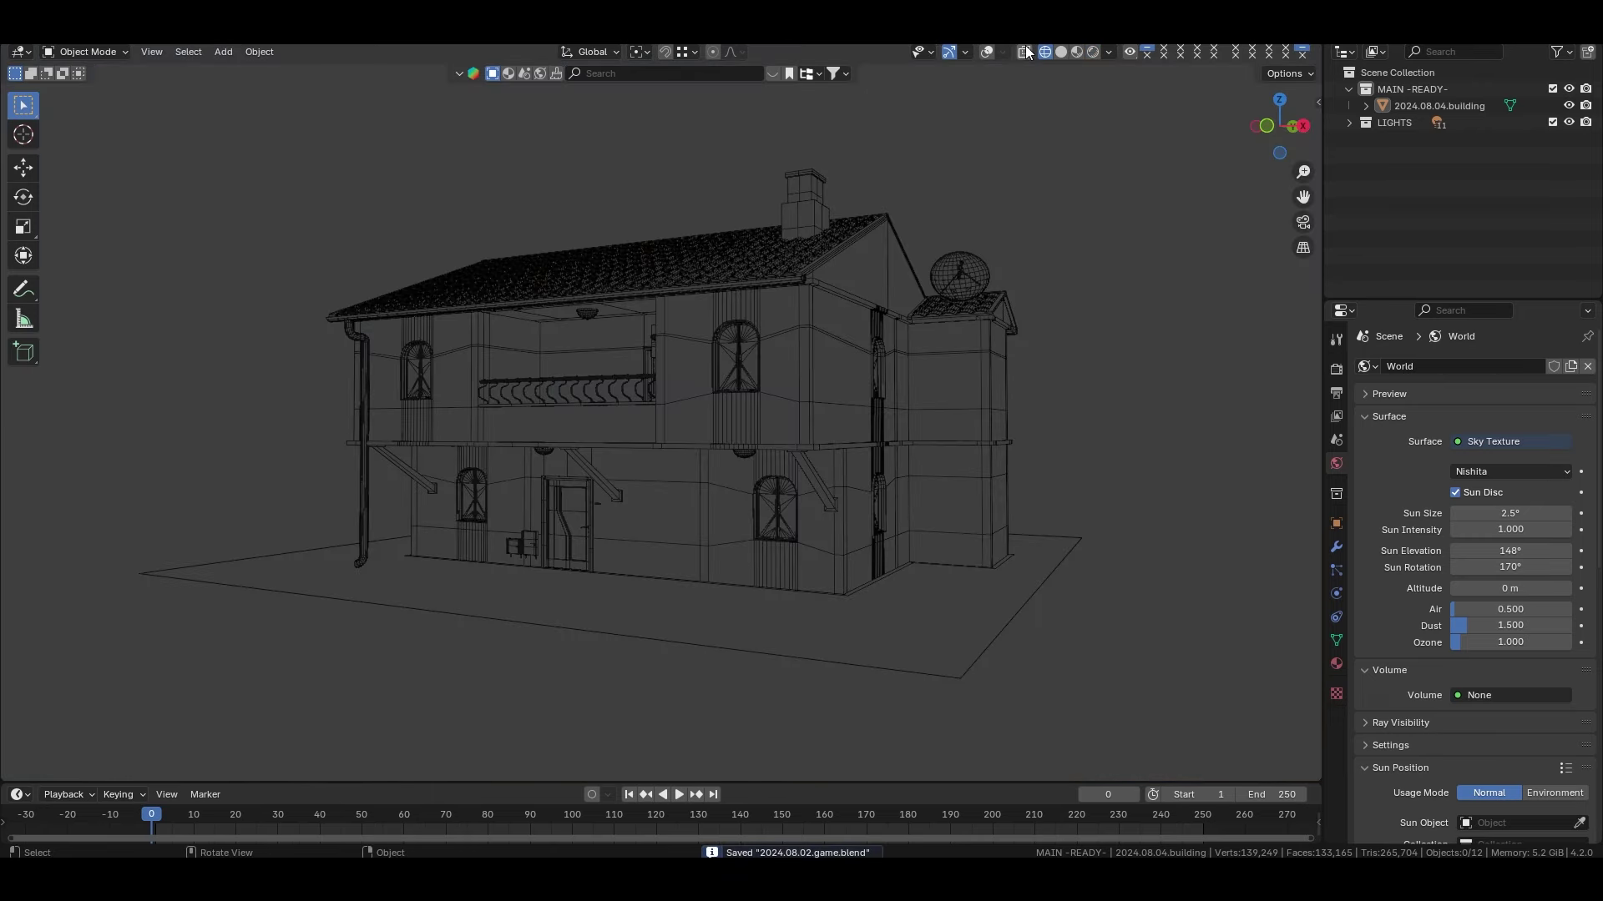
mouse_move(918, 251)
middle_mouse_down()
mouse_move(804, 324)
mouse_move(809, 363)
mouse_move(469, 327)
mouse_move(598, 308)
mouse_move(777, 318)
mouse_move(796, 327)
mouse_move(800, 358)
mouse_move(935, 335)
mouse_move(793, 321)
middle_mouse_up()
left_click(1093, 51)
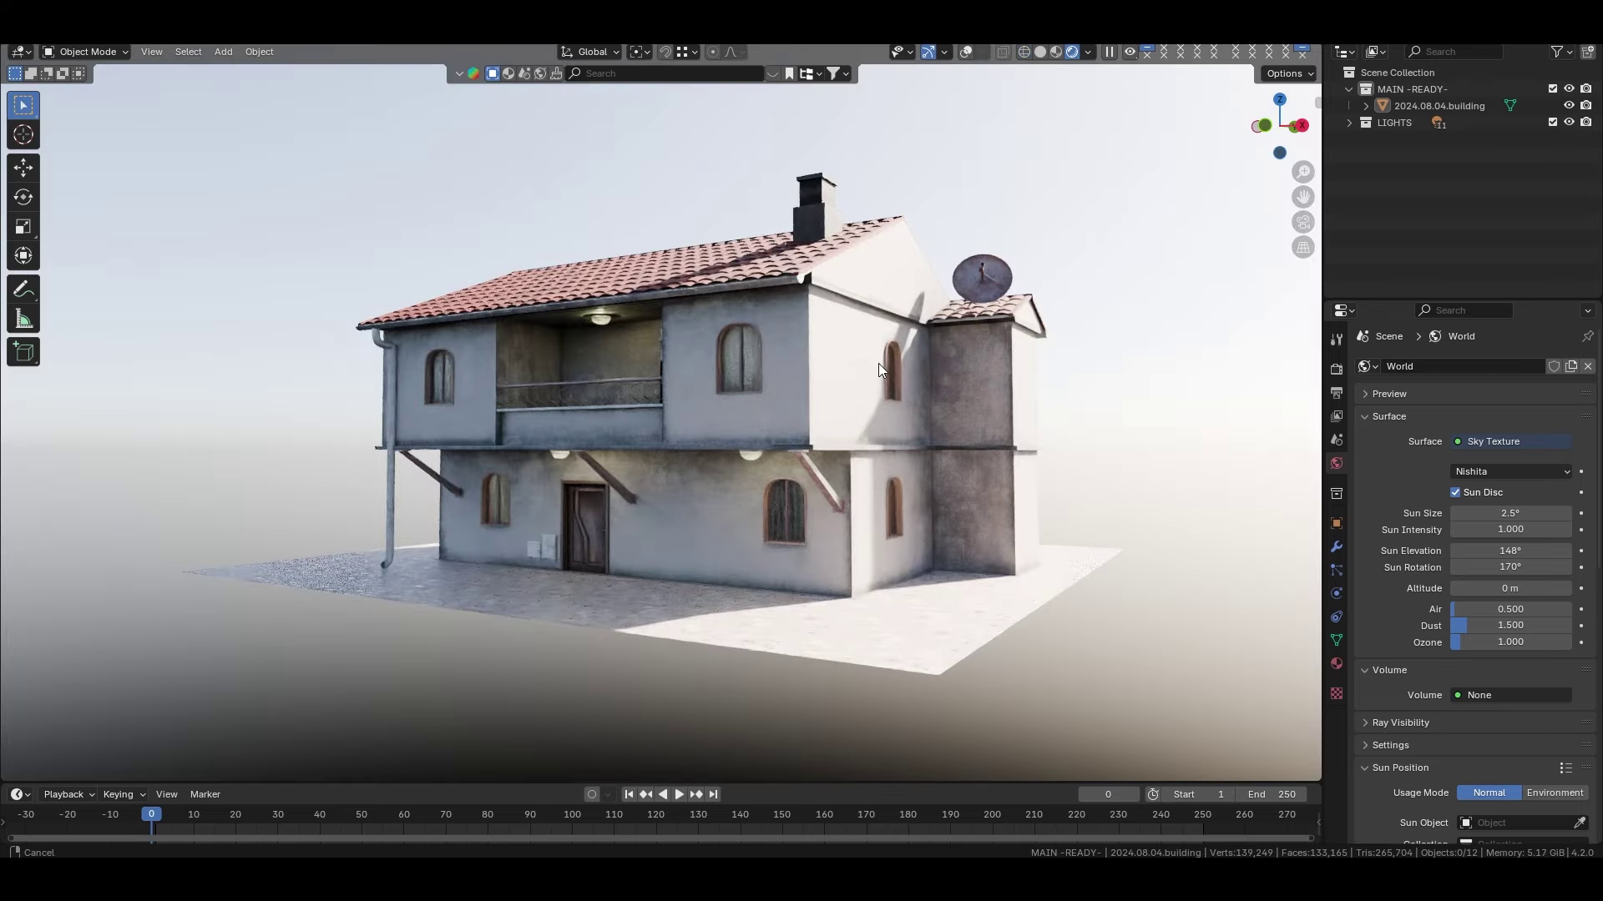
Step: Set the Nishita sky's Air density to 0
mouse_move(878, 366)
middle_mouse_down()
mouse_move(851, 385)
mouse_move(903, 454)
middle_mouse_up()
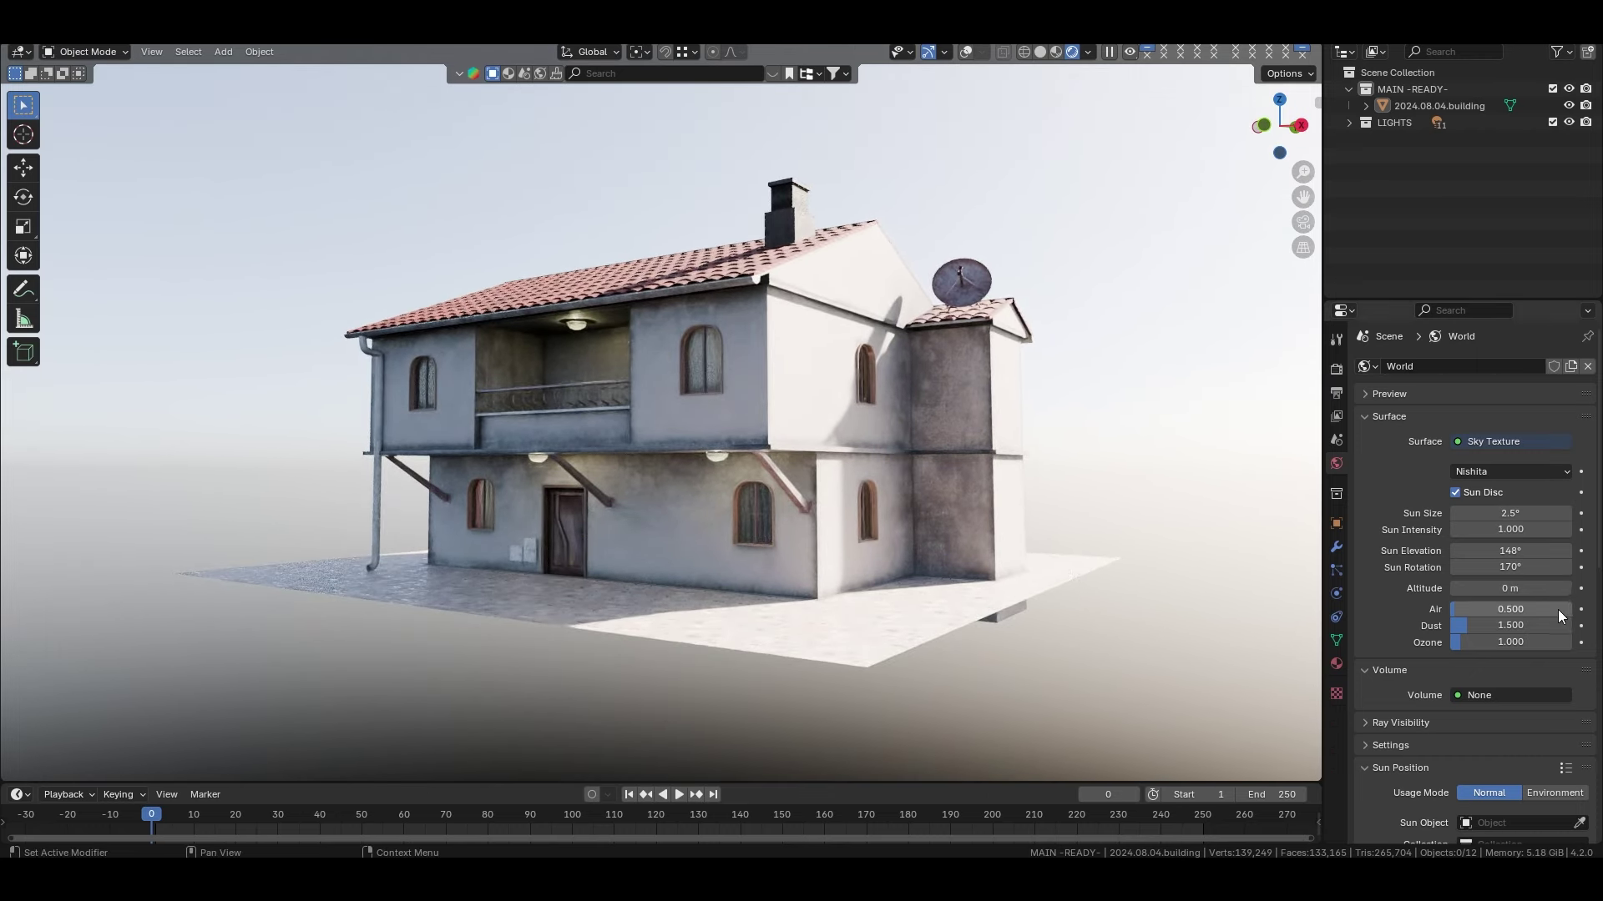
left_click(1477, 604)
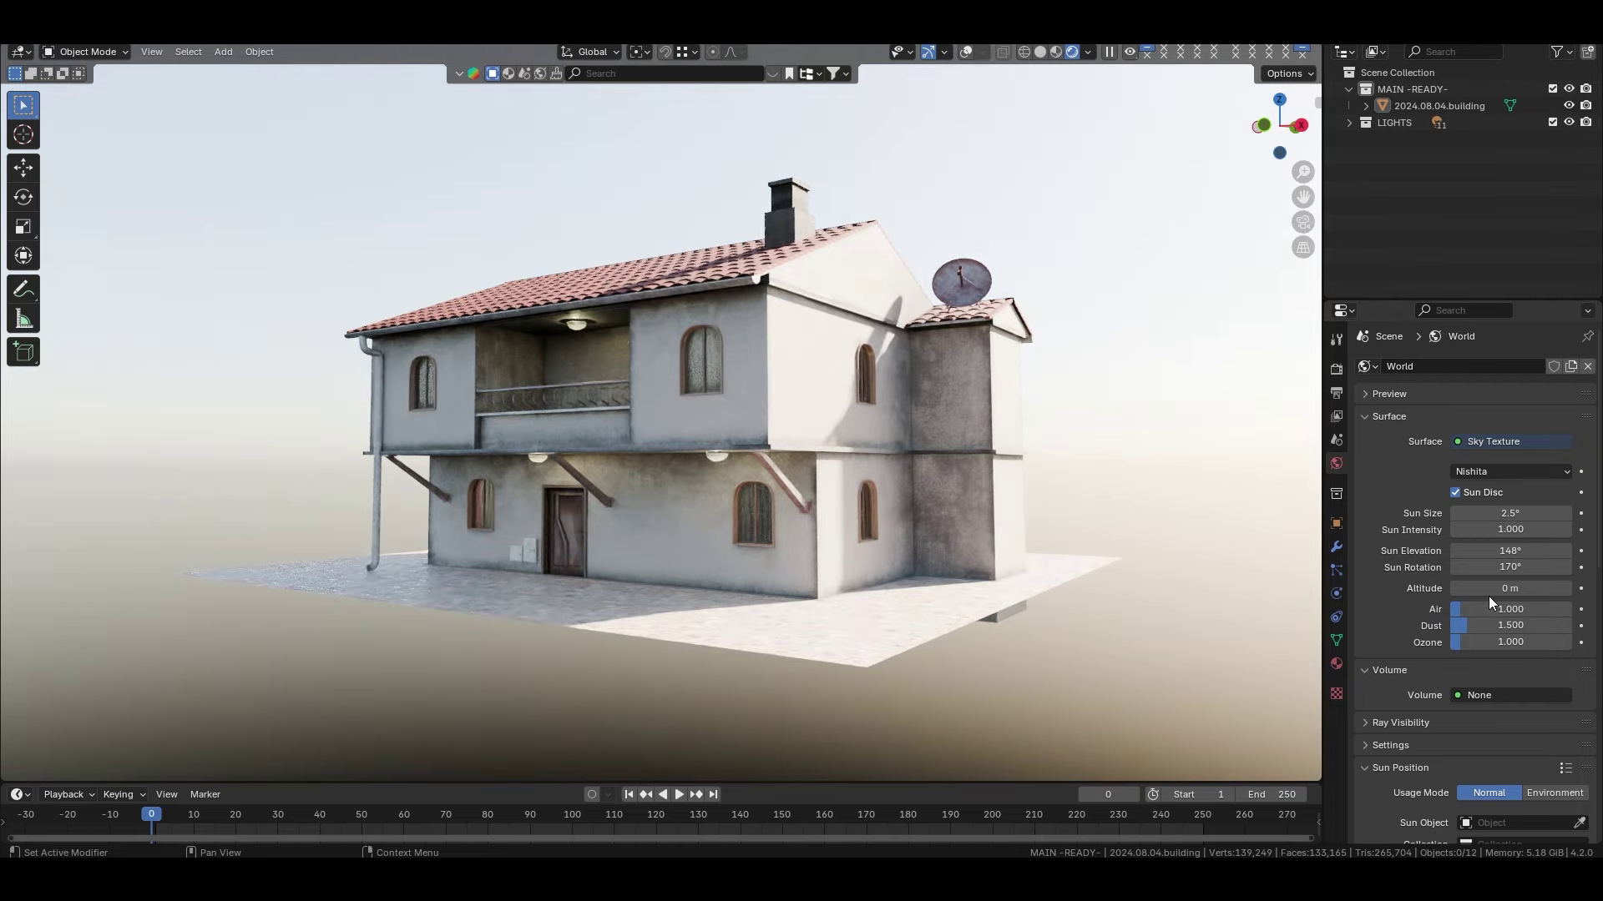
type("0")
key("Return")
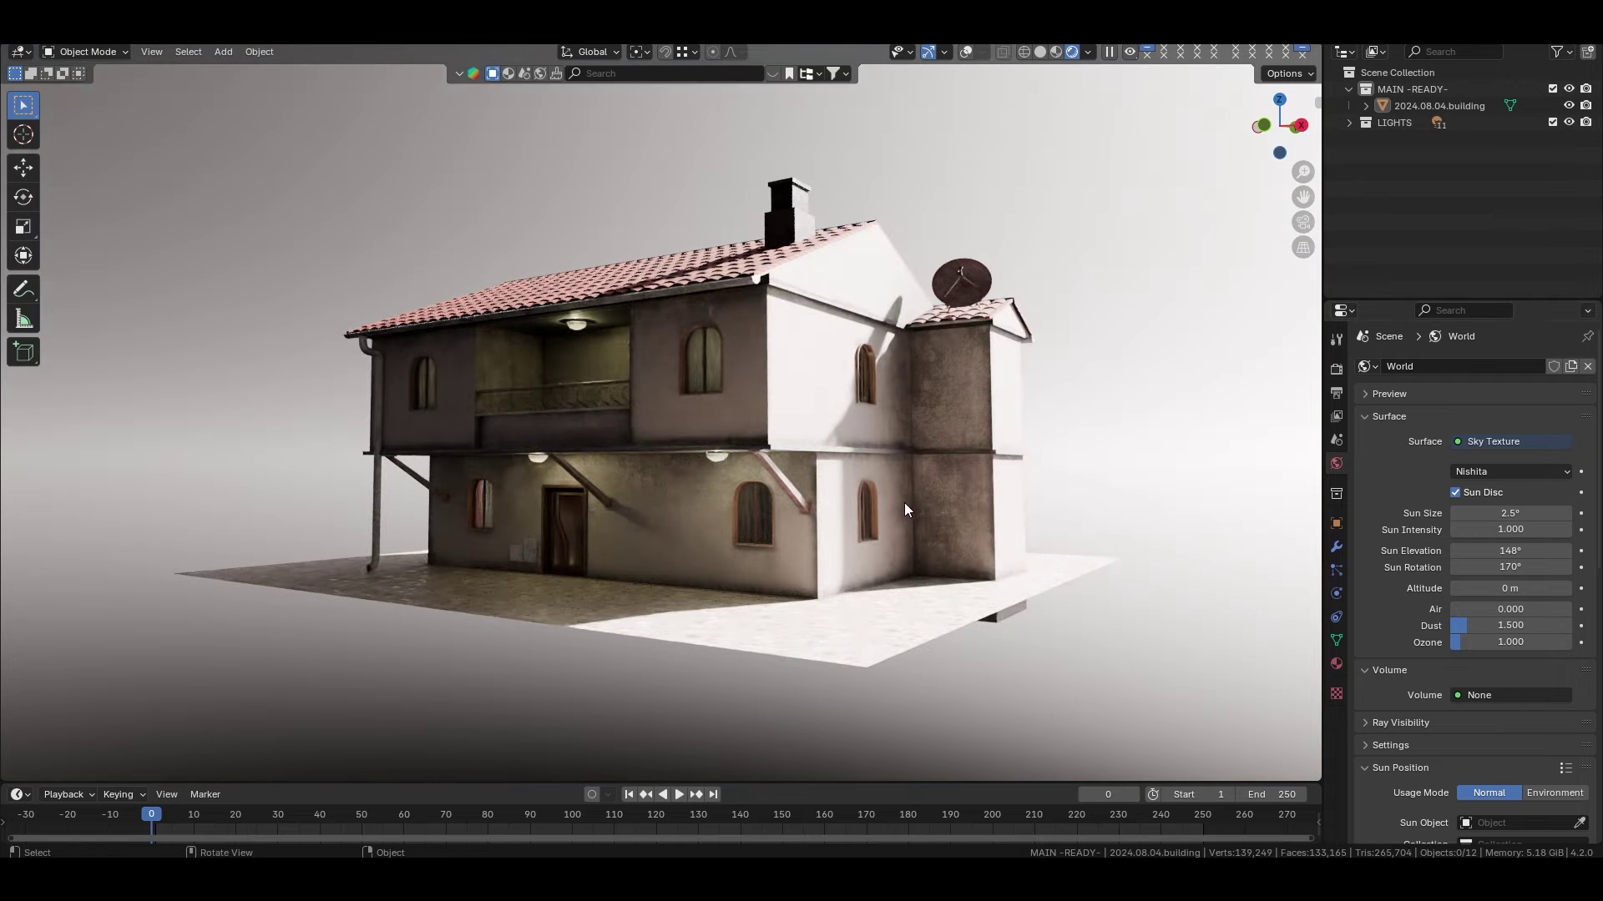
Step: Orbit over the roof, satellite dish and arched window, ending on a full view
mouse_move(906, 505)
middle_mouse_down()
mouse_move(781, 519)
mouse_move(887, 569)
mouse_move(963, 534)
mouse_move(1083, 533)
mouse_move(922, 540)
middle_mouse_up()
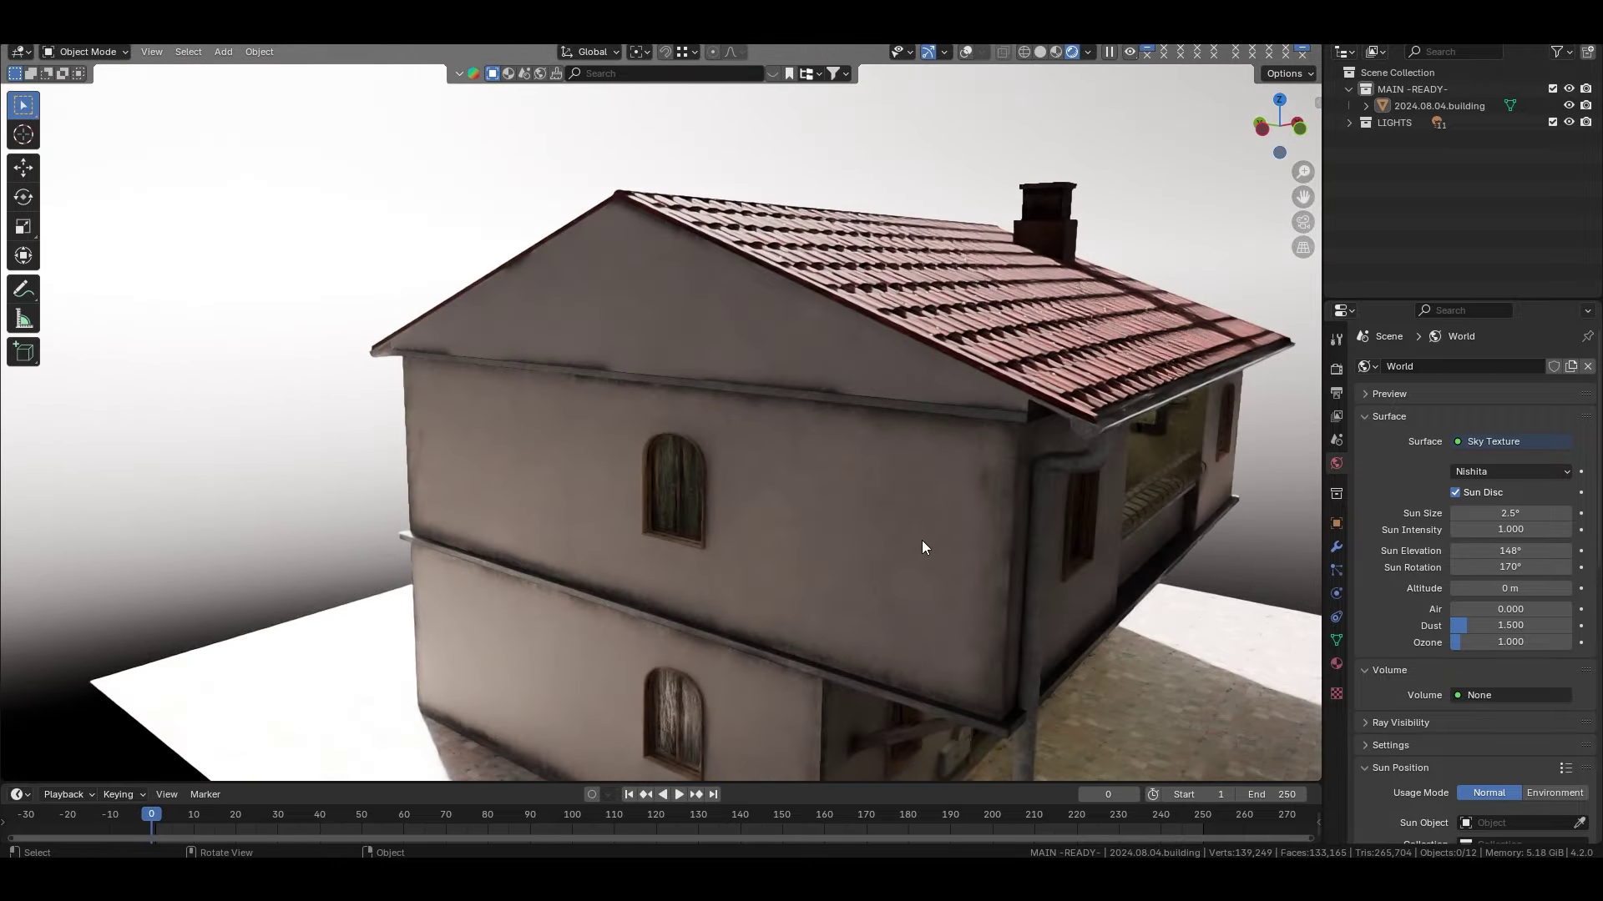
scroll(922, 540, "down", 3)
mouse_move(813, 561)
middle_mouse_down()
mouse_move(925, 592)
mouse_move(1023, 588)
middle_mouse_up()
scroll(993, 589, "up", 5)
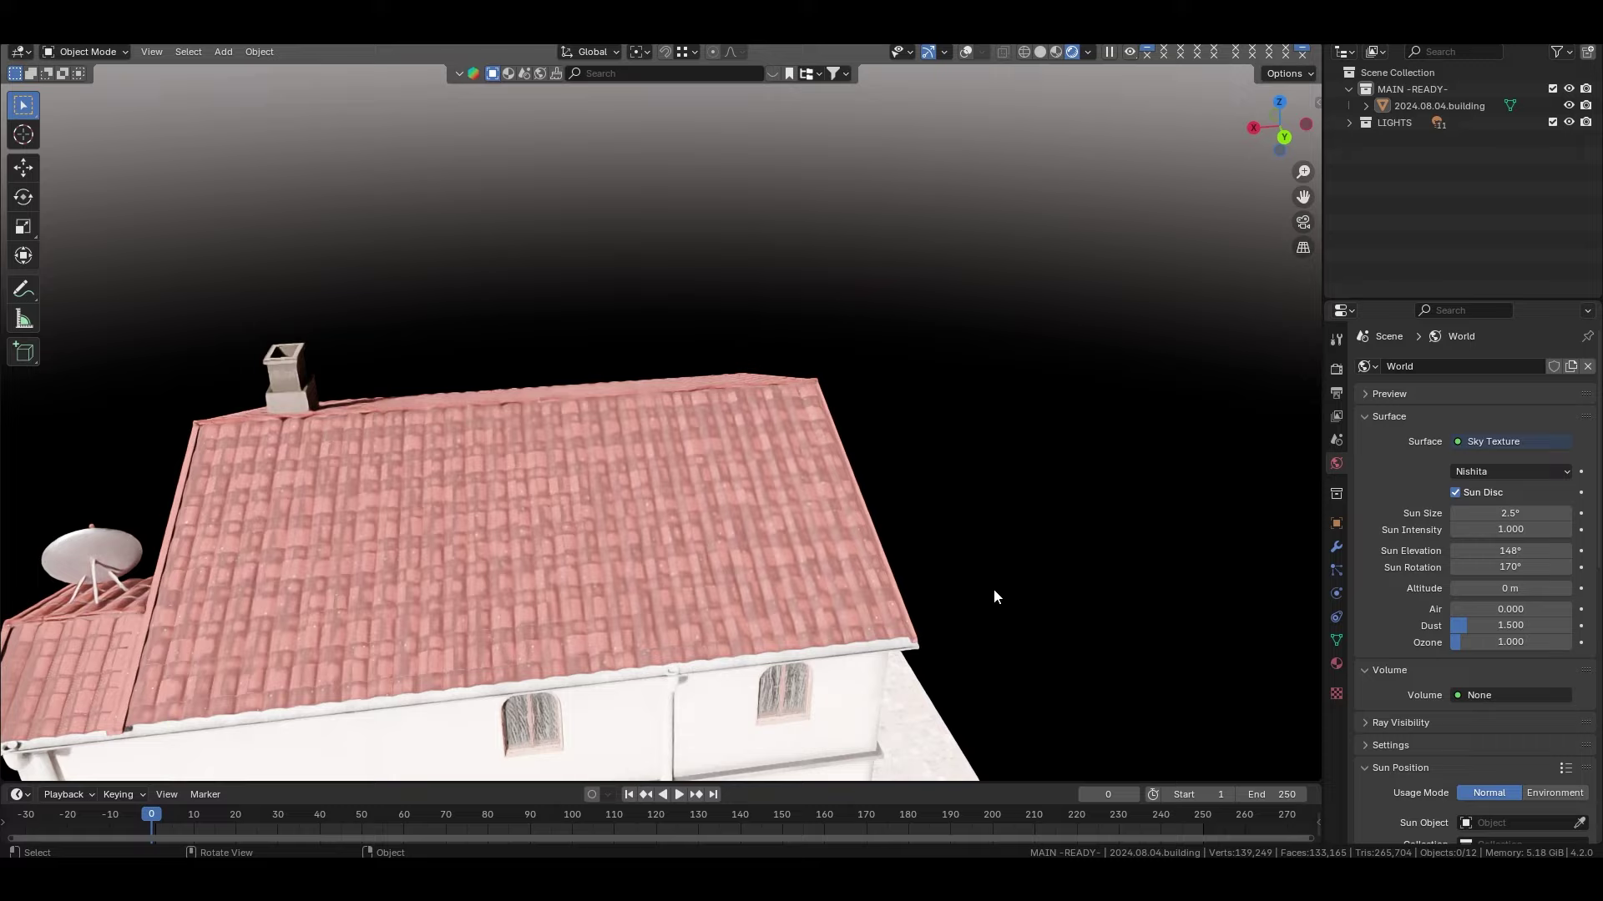
scroll(993, 590, "down", 3)
mouse_move(645, 579)
middle_mouse_down()
mouse_move(758, 501)
mouse_move(451, 514)
mouse_move(739, 452)
mouse_move(713, 449)
mouse_move(793, 459)
mouse_move(775, 457)
mouse_move(770, 430)
mouse_move(759, 481)
middle_mouse_up()
scroll(758, 451, "up", 5)
scroll(757, 451, "down", 3)
scroll(808, 432, "down", 3)
scroll(775, 456, "up", 1)
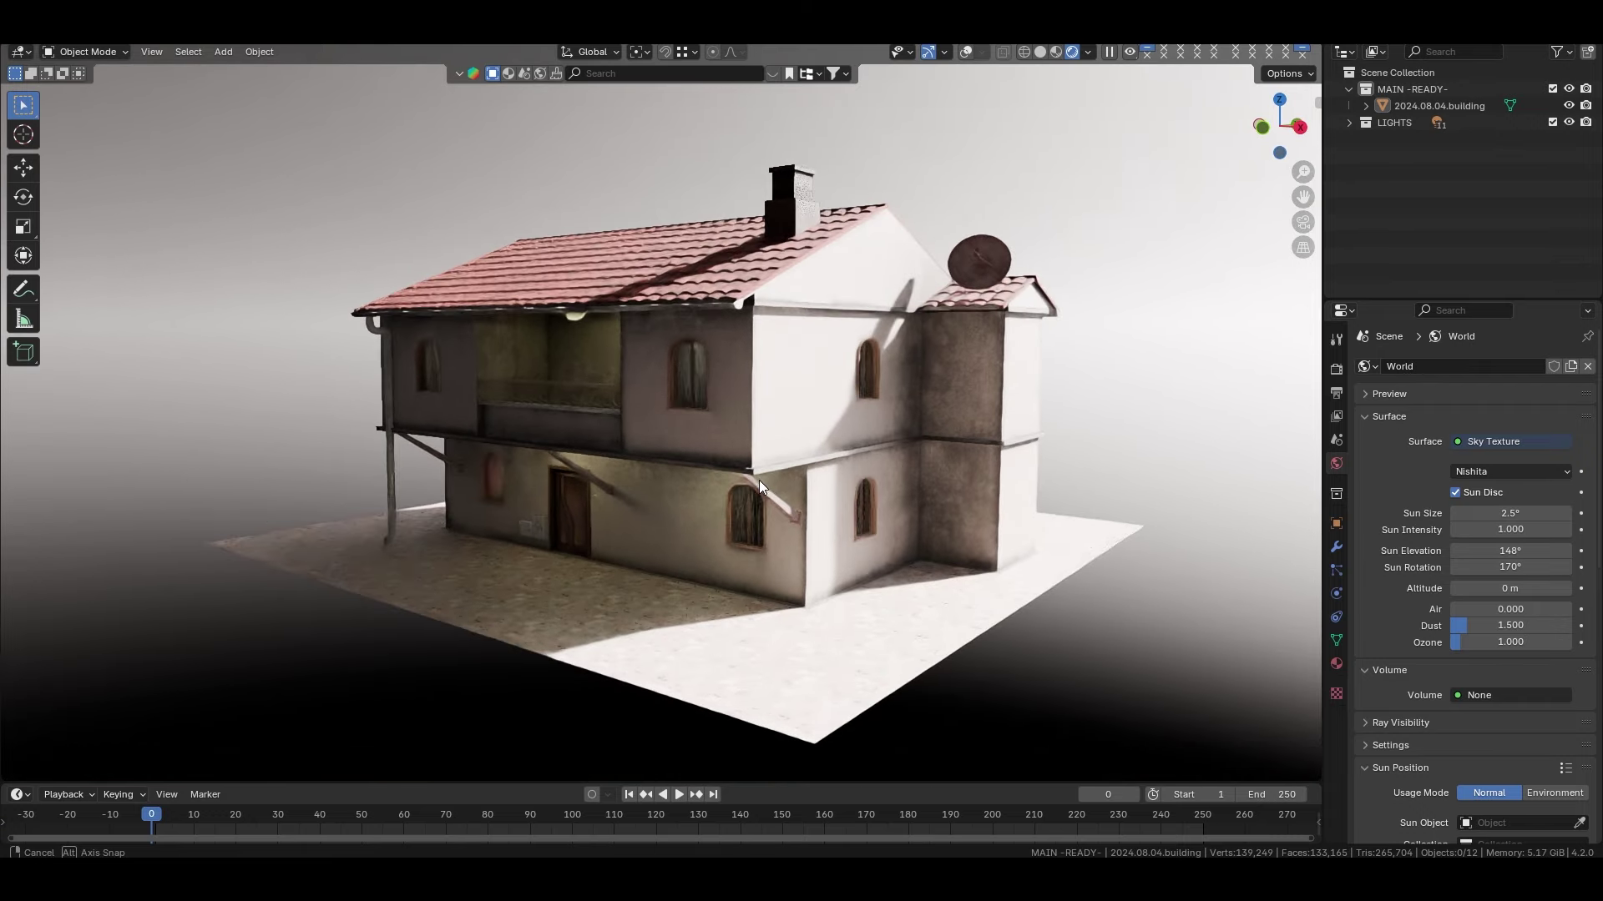
type("1")
Step: Set the sky's air density to 1.000 and save the scene as 2024.08.02.game.blend
key("Return")
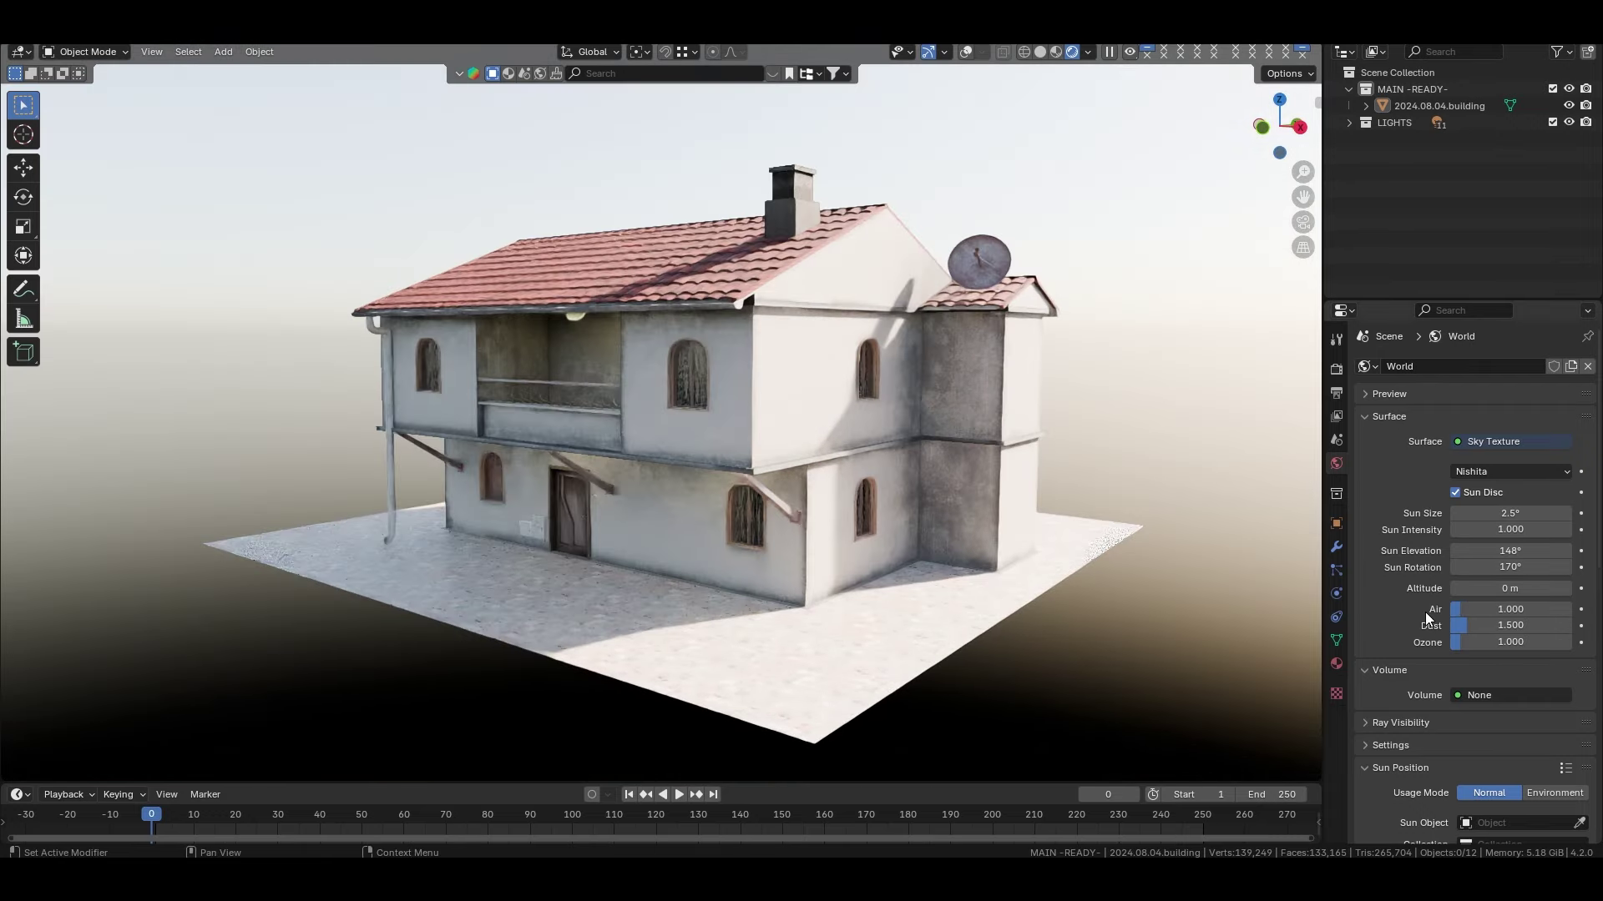
middle_click_drag(730, 452, 733, 444)
key("ctrl+s")
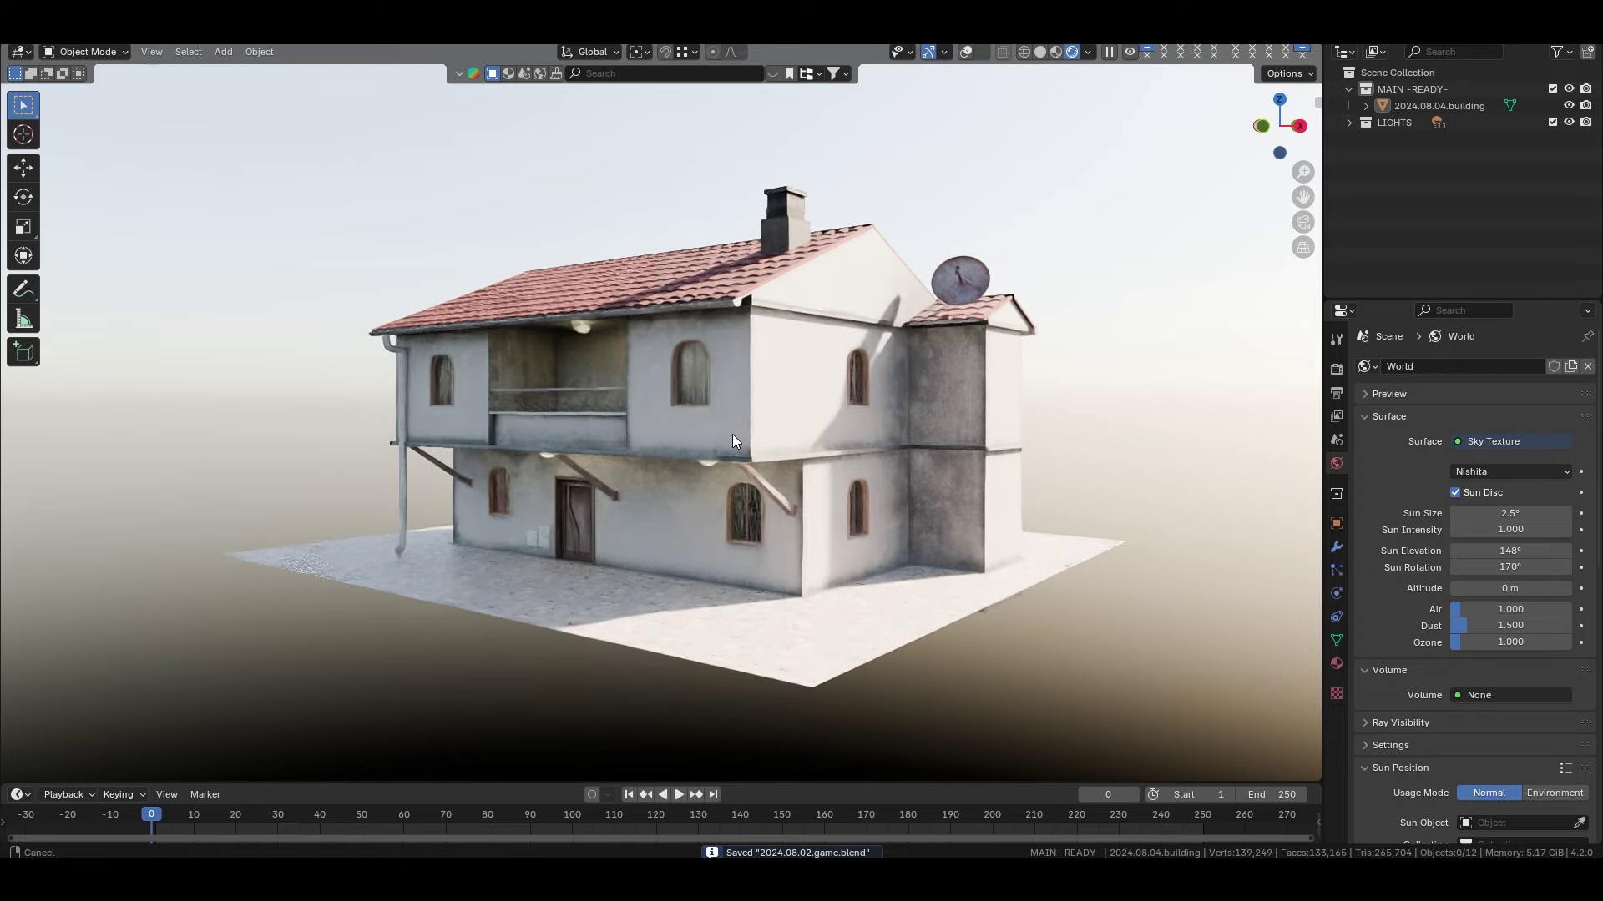
key("ctrl+s")
left_click(656, 370)
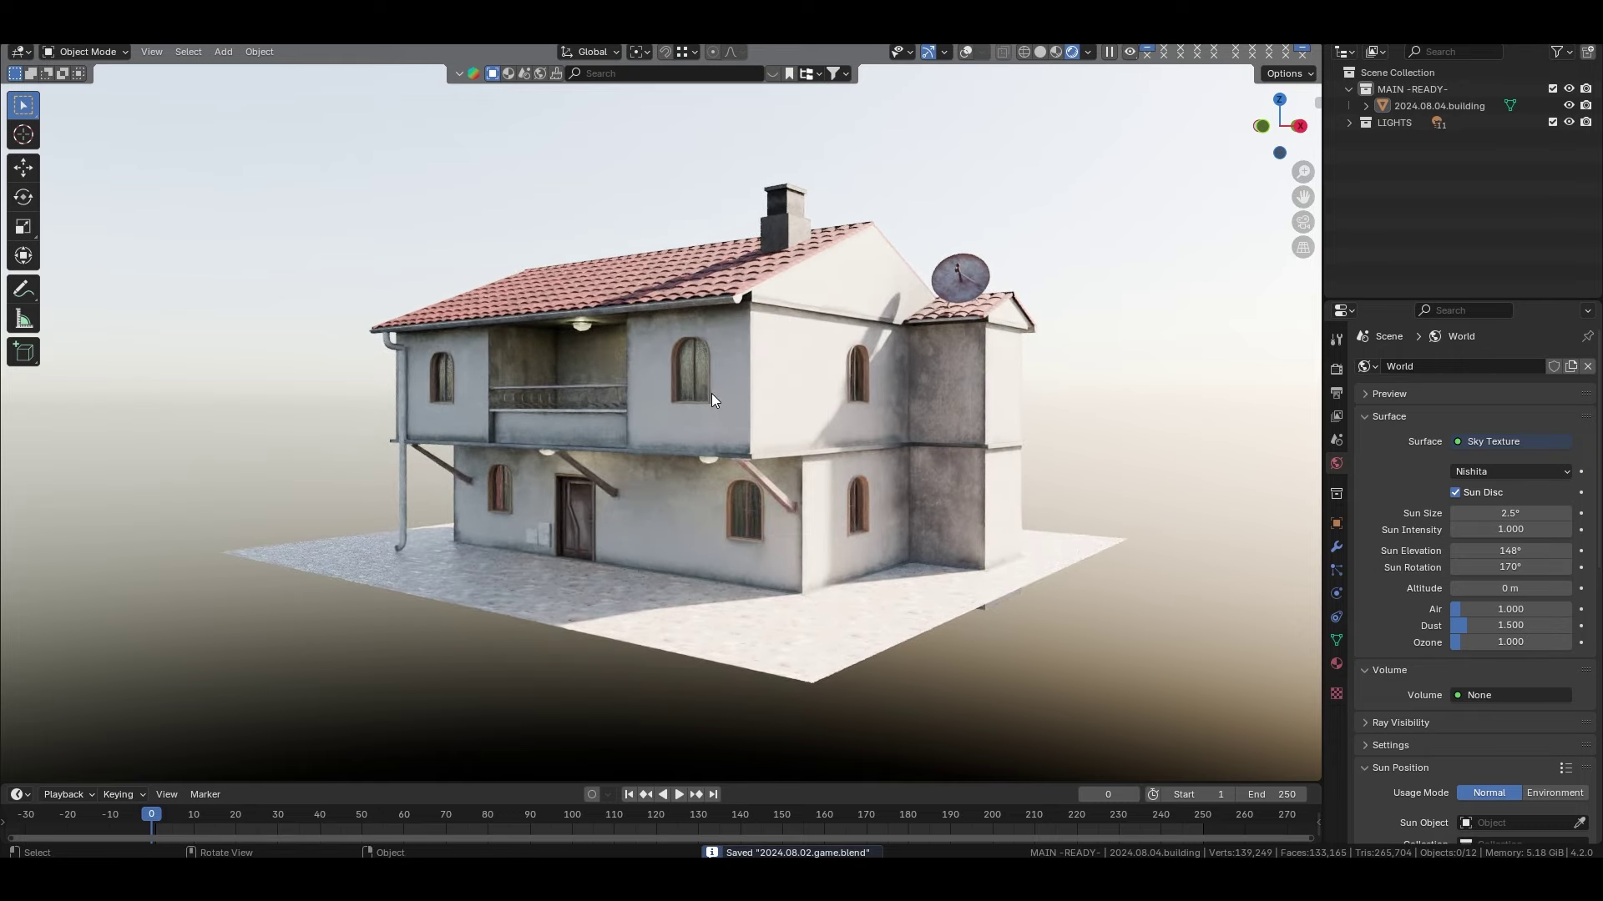